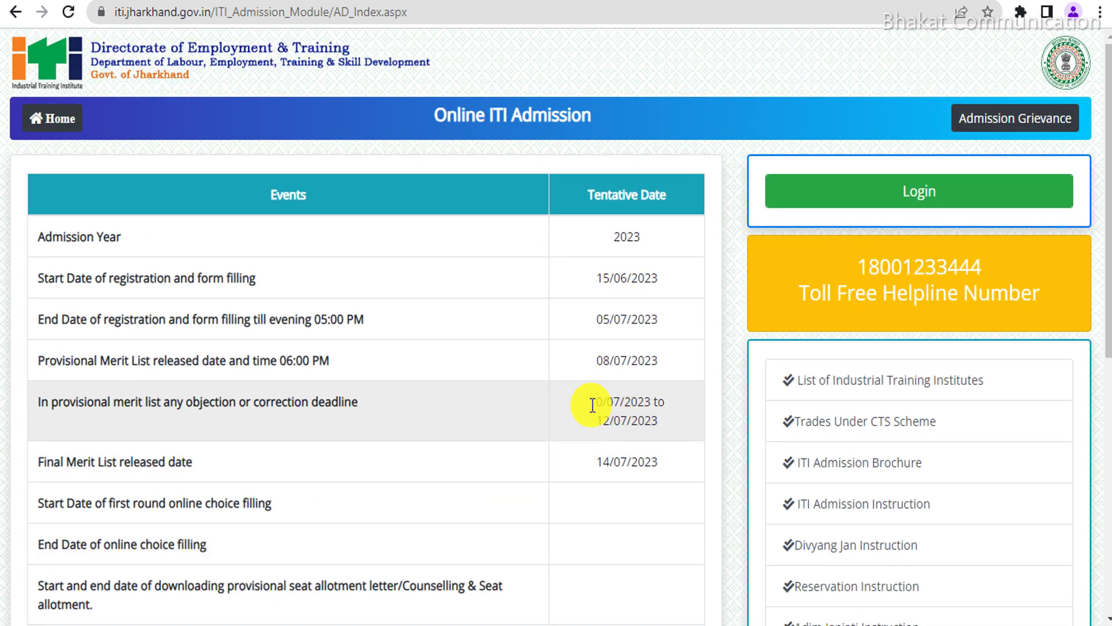
{"action": "left_click_drag", "start_coordinate": [589, 400], "coordinate": [651, 423]}
{"action": "left_click", "coordinate": [654, 423]}
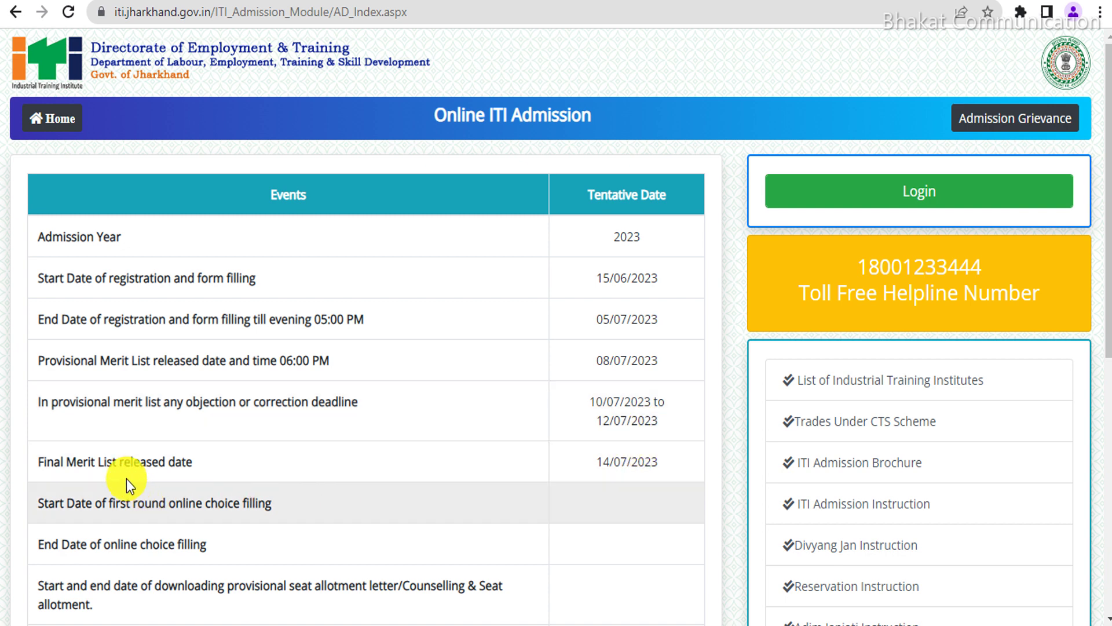
{"action": "left_click_drag", "start_coordinate": [43, 461], "coordinate": [360, 478]}
{"action": "left_click", "coordinate": [608, 464]}
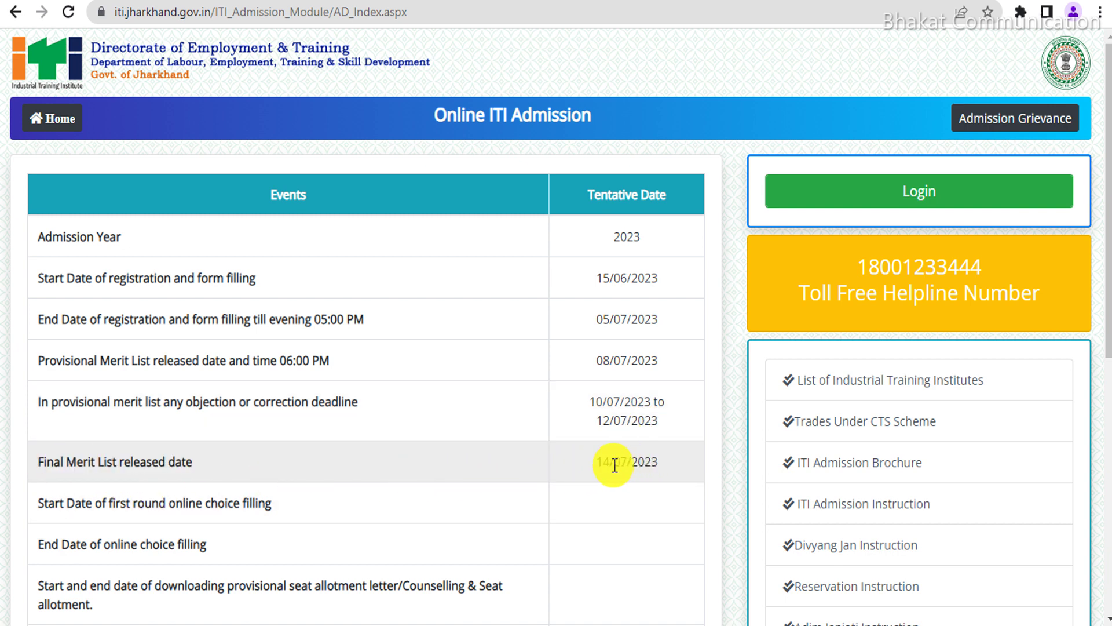
{"action": "left_click_drag", "start_coordinate": [782, 259], "coordinate": [1056, 301]}
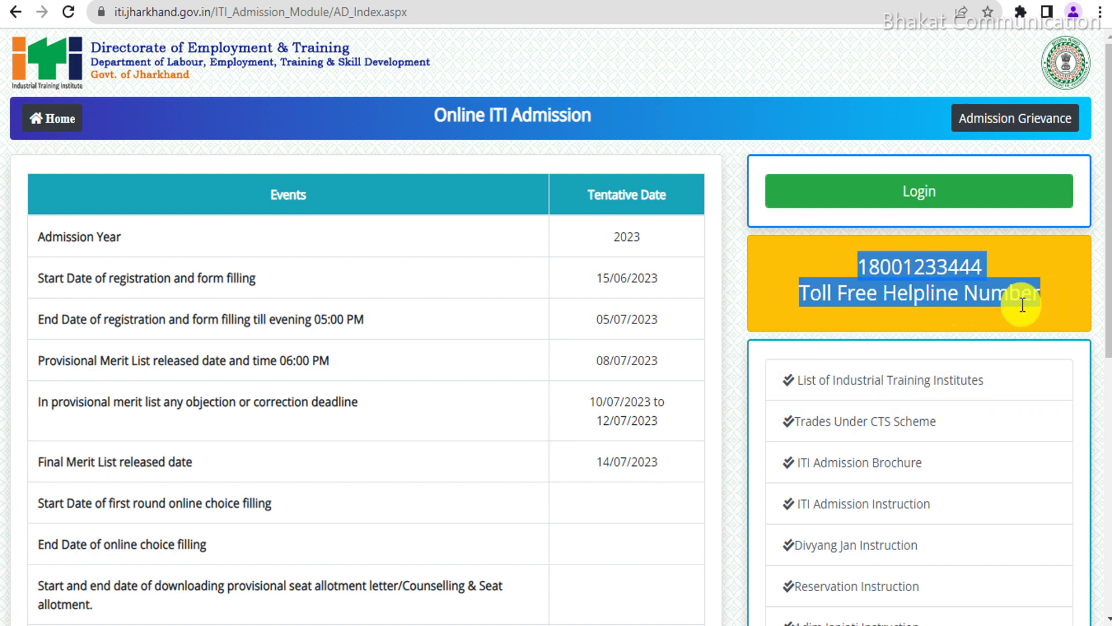
{"action": "left_click", "coordinate": [964, 379]}
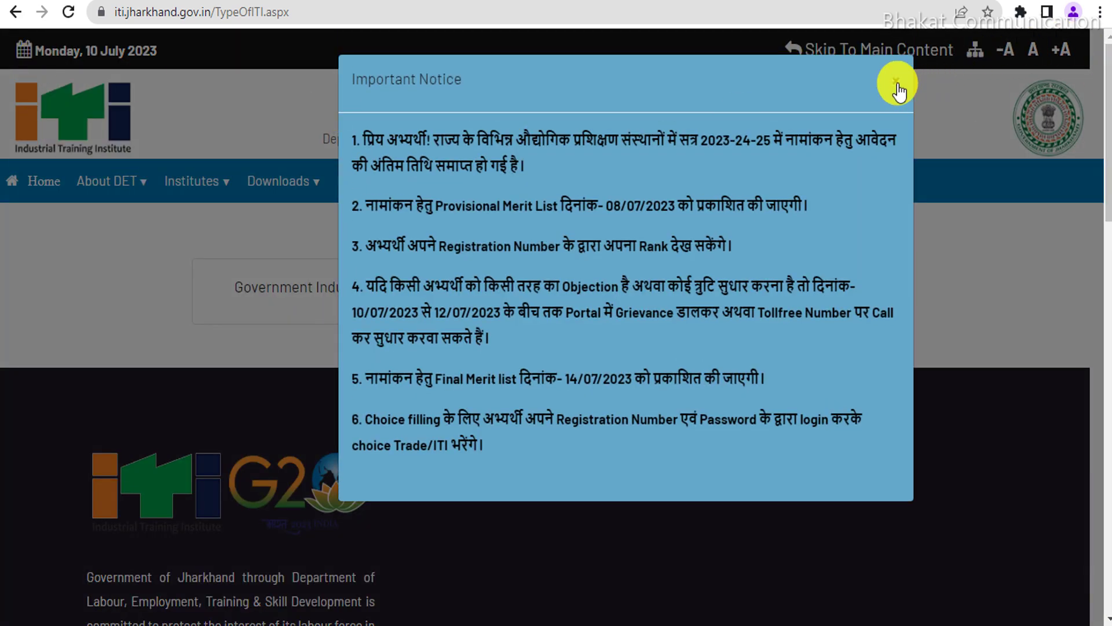
{"action": "left_click", "coordinate": [898, 88]}
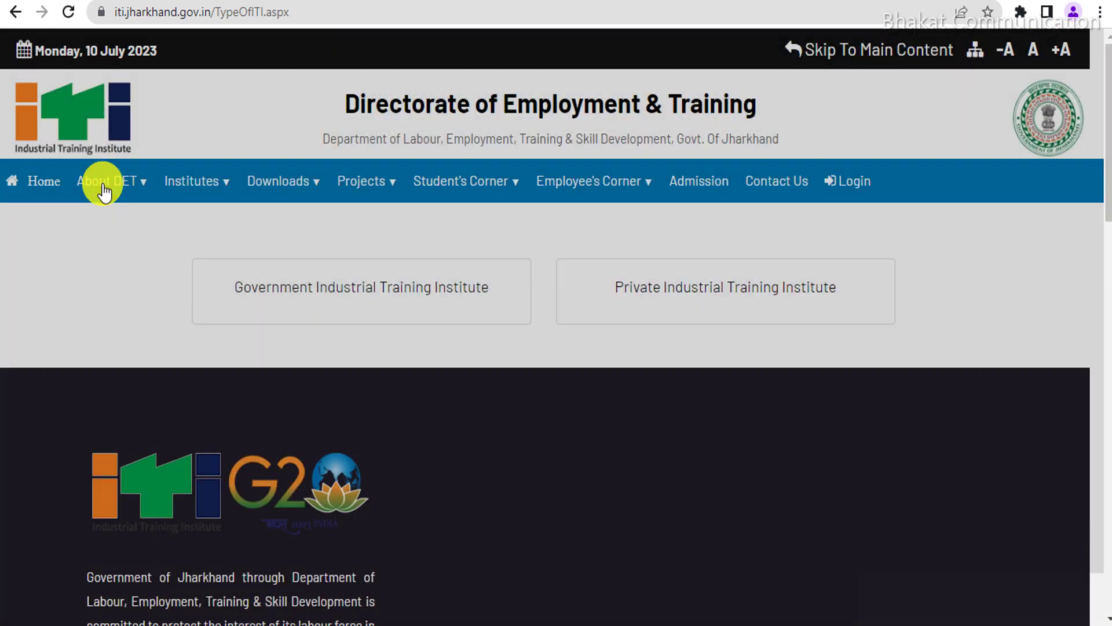
{"action": "left_click", "coordinate": [46, 187]}
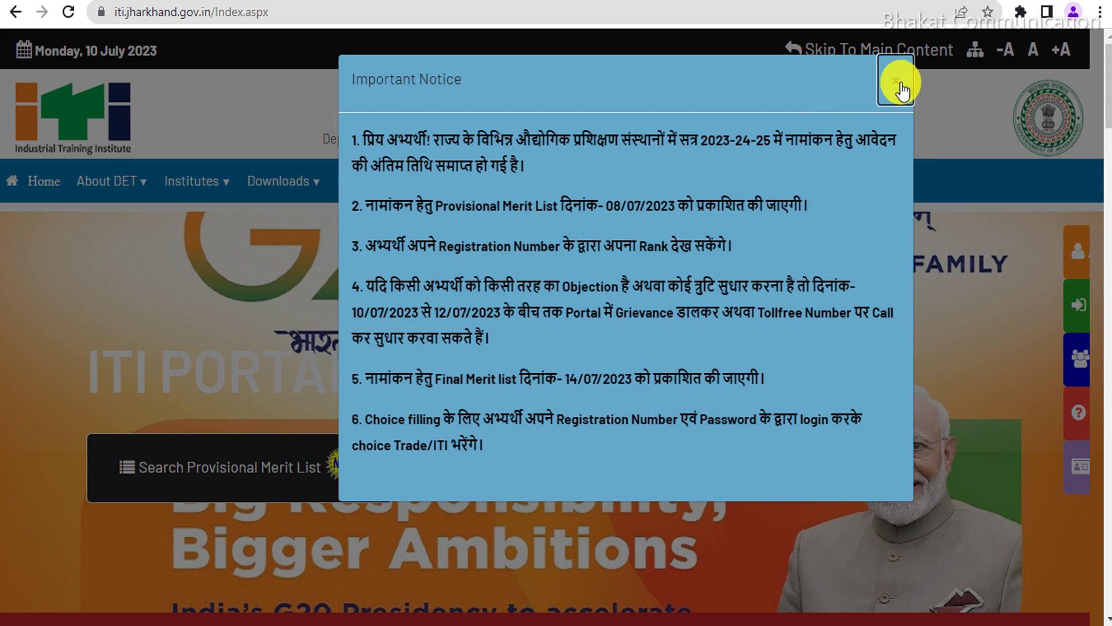
{"action": "left_click", "coordinate": [897, 84]}
{"action": "left_click", "coordinate": [722, 179]}
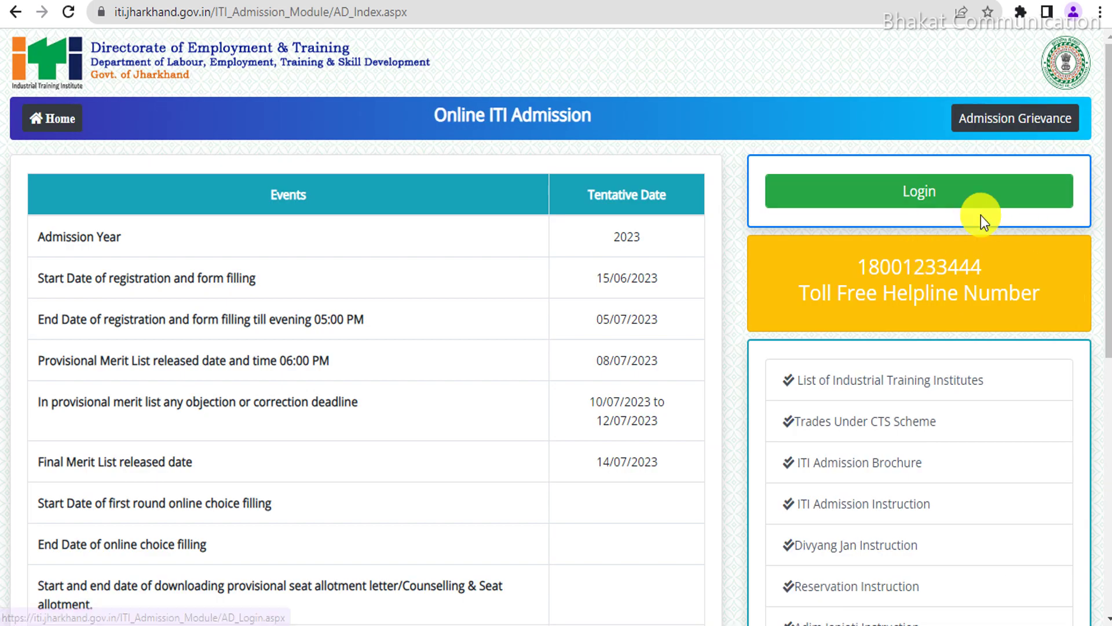
Open the Applicant Grievance form and keep Grievance From set to Student.
{"action": "left_click", "coordinate": [1016, 124]}
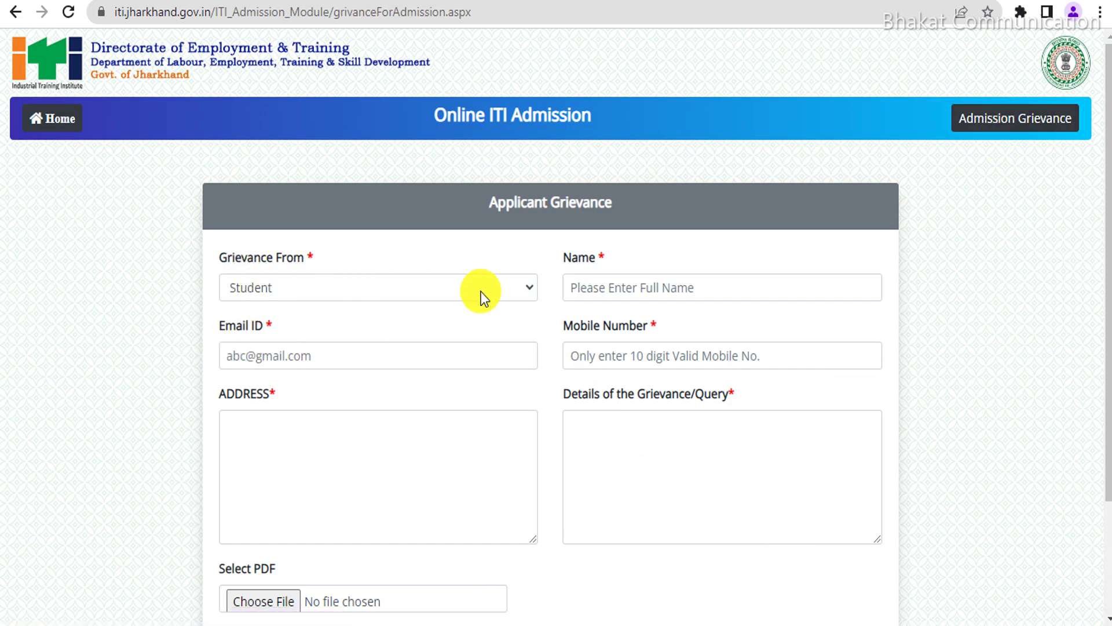
{"action": "left_click", "coordinate": [318, 284]}
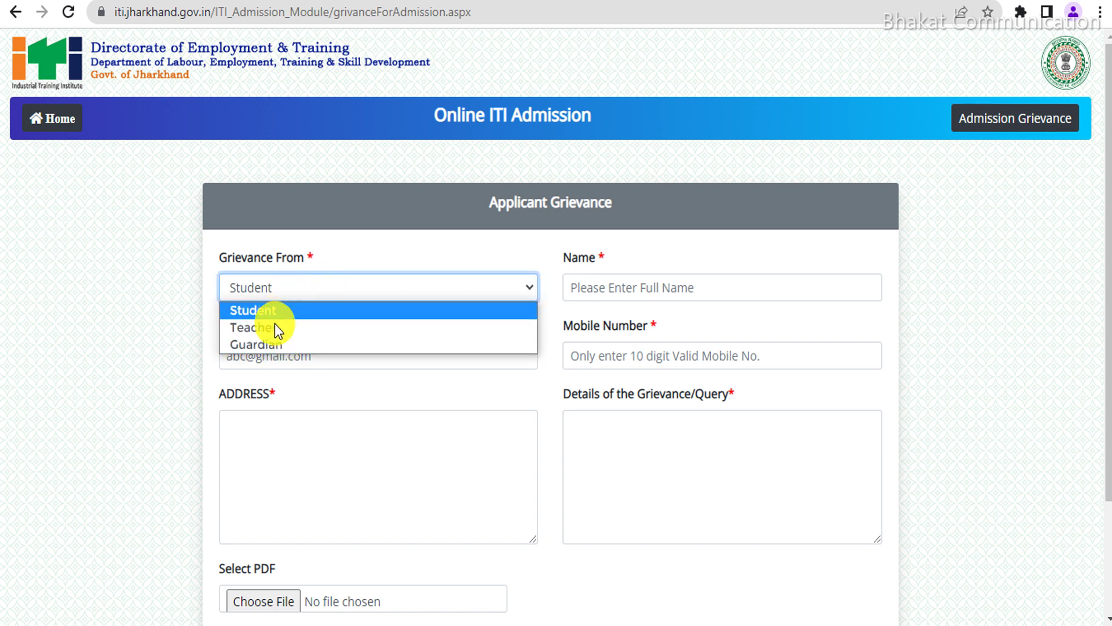
{"action": "left_click", "coordinate": [294, 293]}
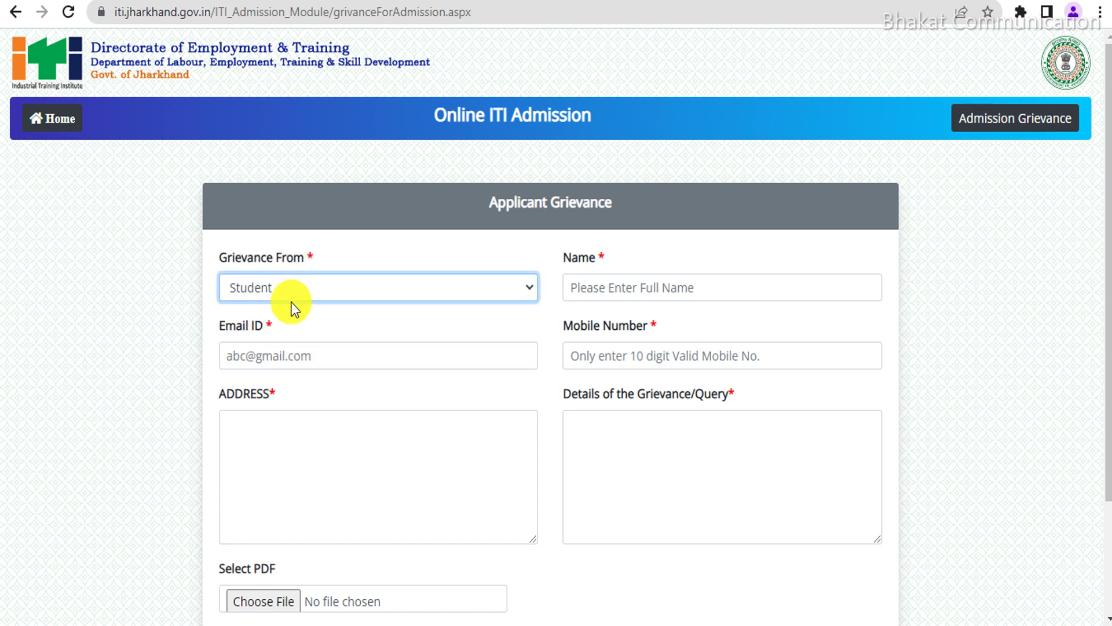
{"action": "left_click", "coordinate": [305, 294]}
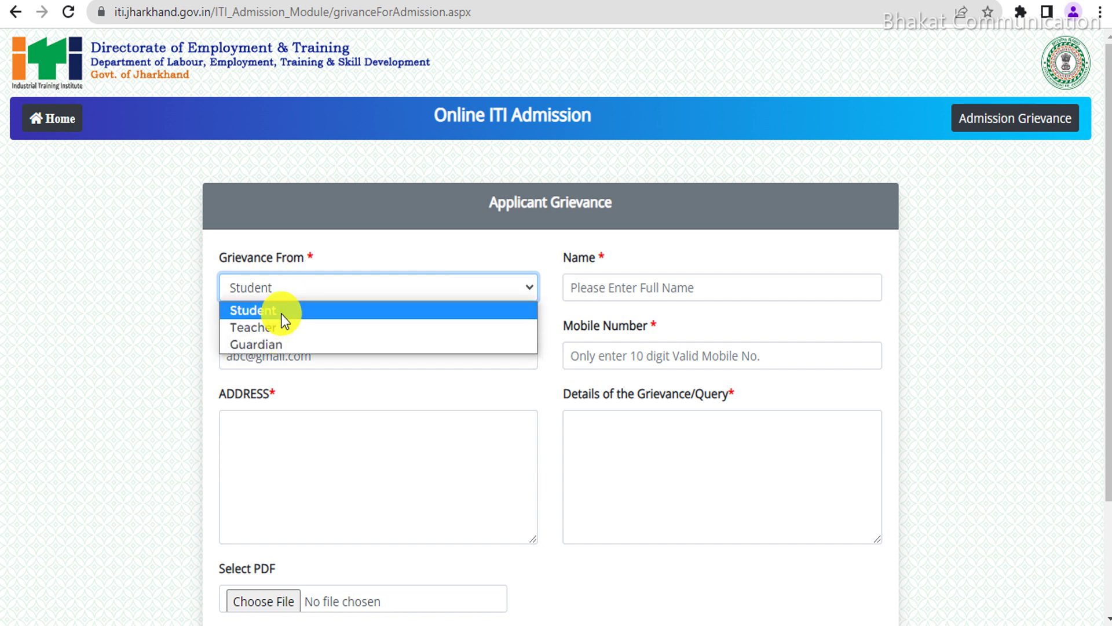
{"action": "left_click", "coordinate": [280, 314]}
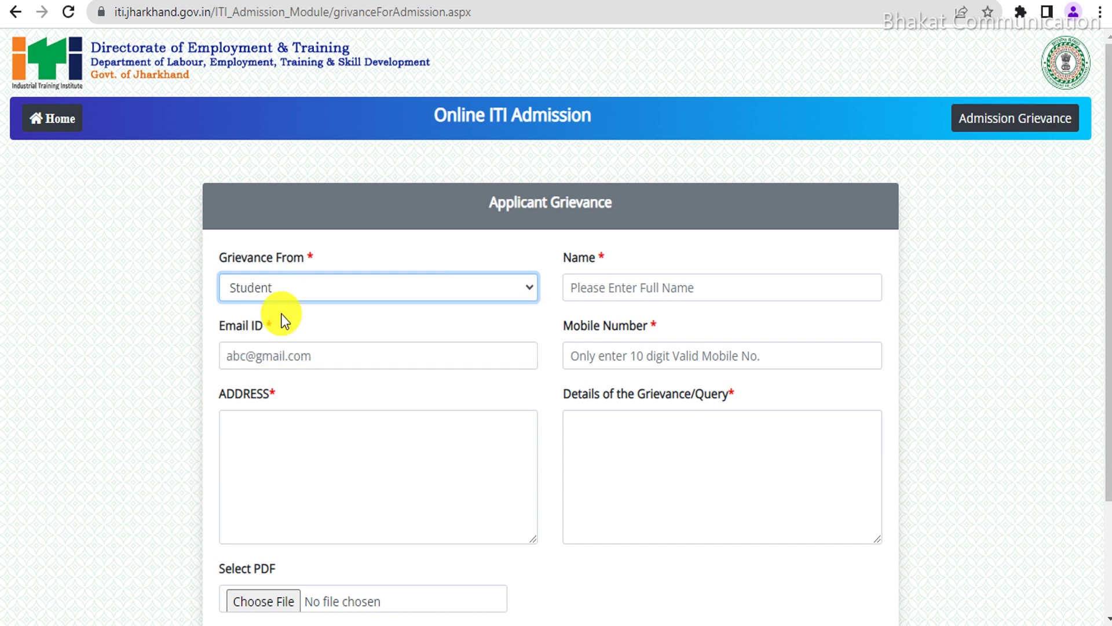
{"action": "left_click", "coordinate": [283, 292]}
{"action": "left_click", "coordinate": [283, 292]}
Leave the Name field blank and scroll down to the Submit button.
{"action": "left_click", "coordinate": [613, 295]}
{"action": "left_click", "coordinate": [212, 330]}
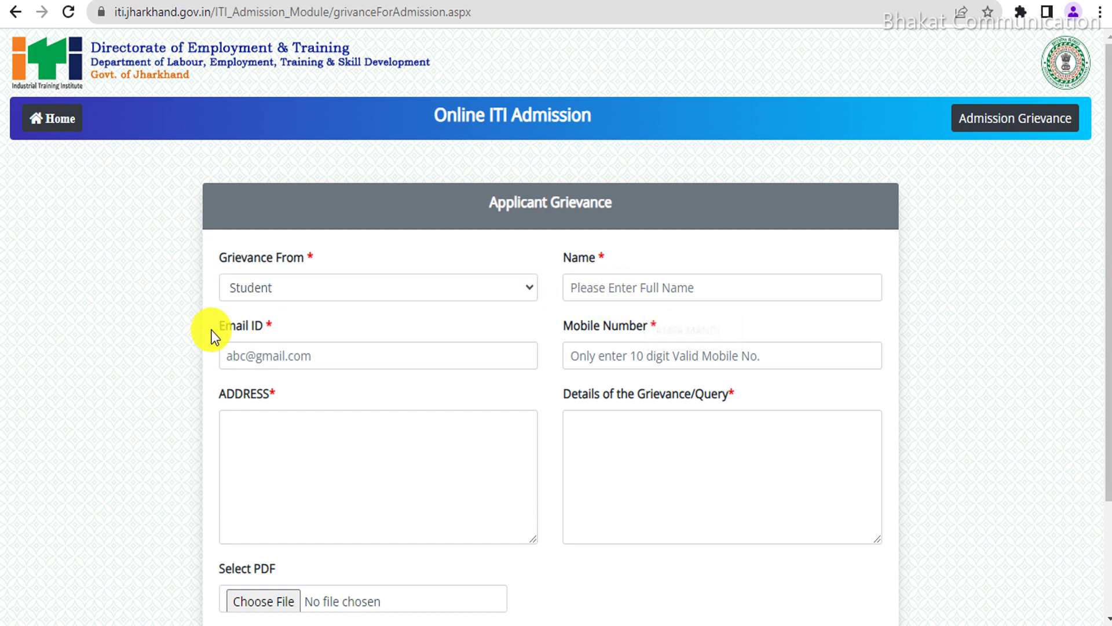
{"action": "scroll", "coordinate": [99, 551], "scroll_direction": "down", "scroll_amount": 2}
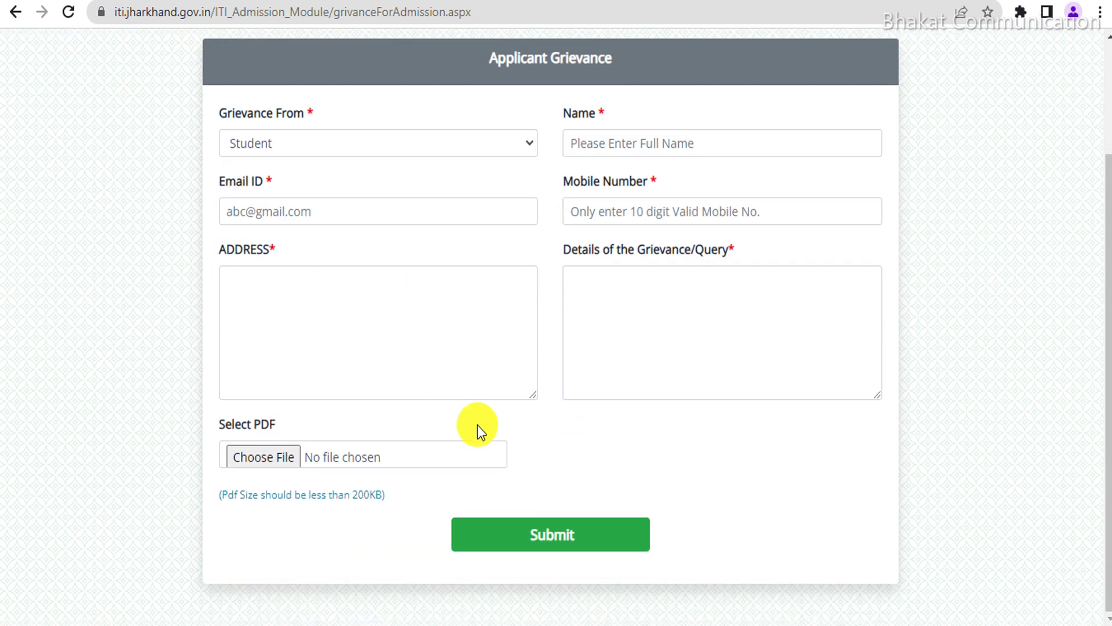
Drop the 'Details of the Grievance/Query*' label text into the details box, triggering the 'Enter valid Text' warning.
{"action": "left_click", "coordinate": [333, 334]}
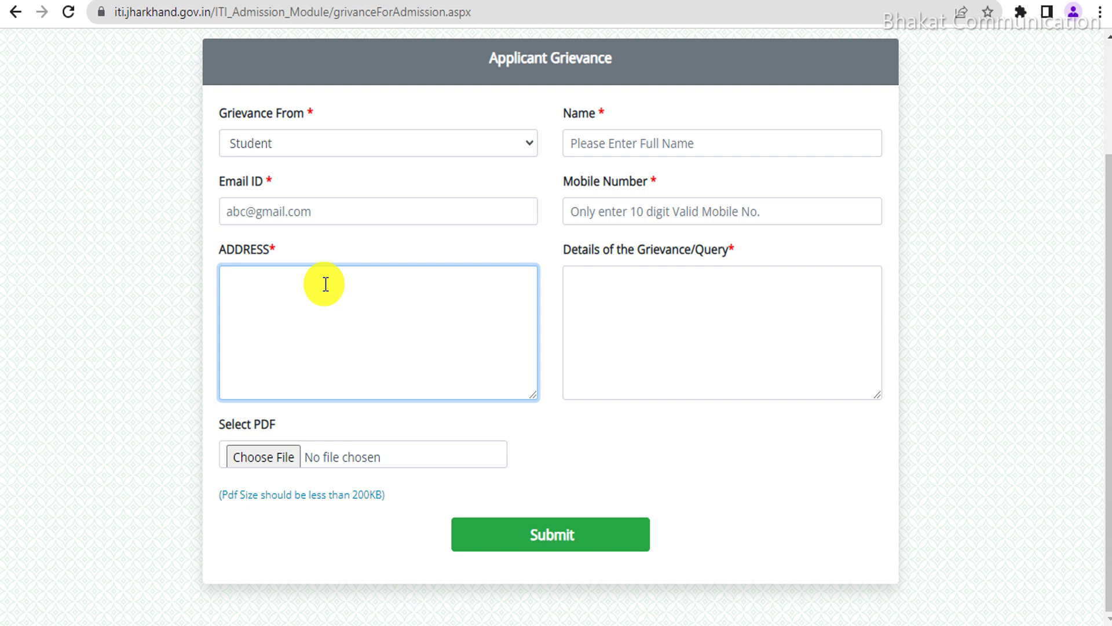
{"action": "left_click", "coordinate": [654, 336]}
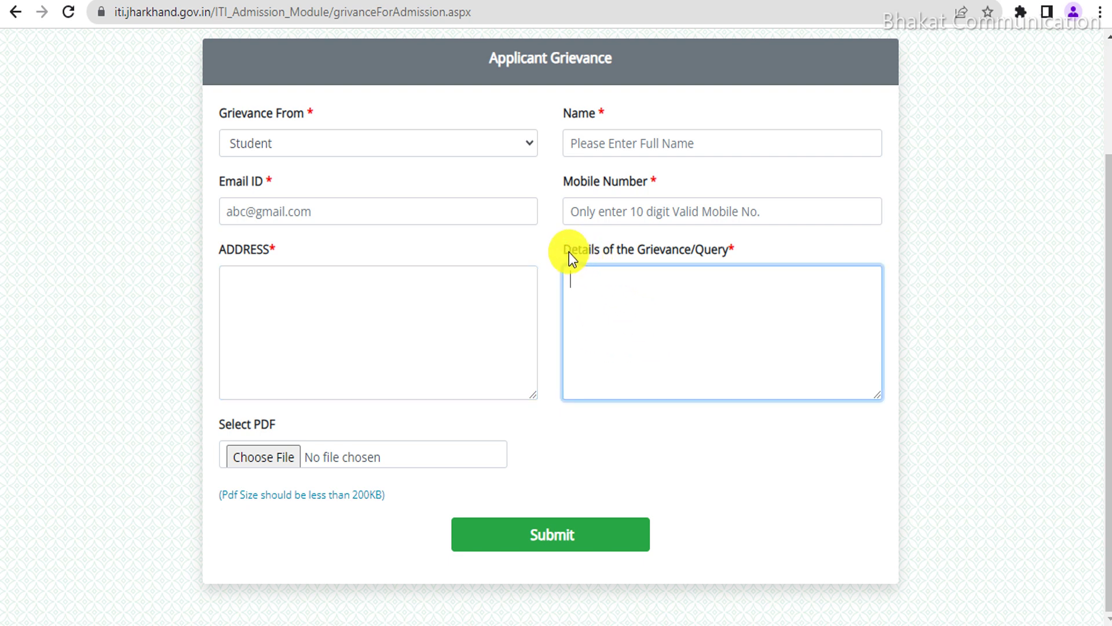
{"action": "left_click_drag", "start_coordinate": [569, 252], "coordinate": [742, 253]}
{"action": "left_click_drag", "start_coordinate": [694, 297], "coordinate": [571, 296]}
{"action": "left_click", "coordinate": [755, 290]}
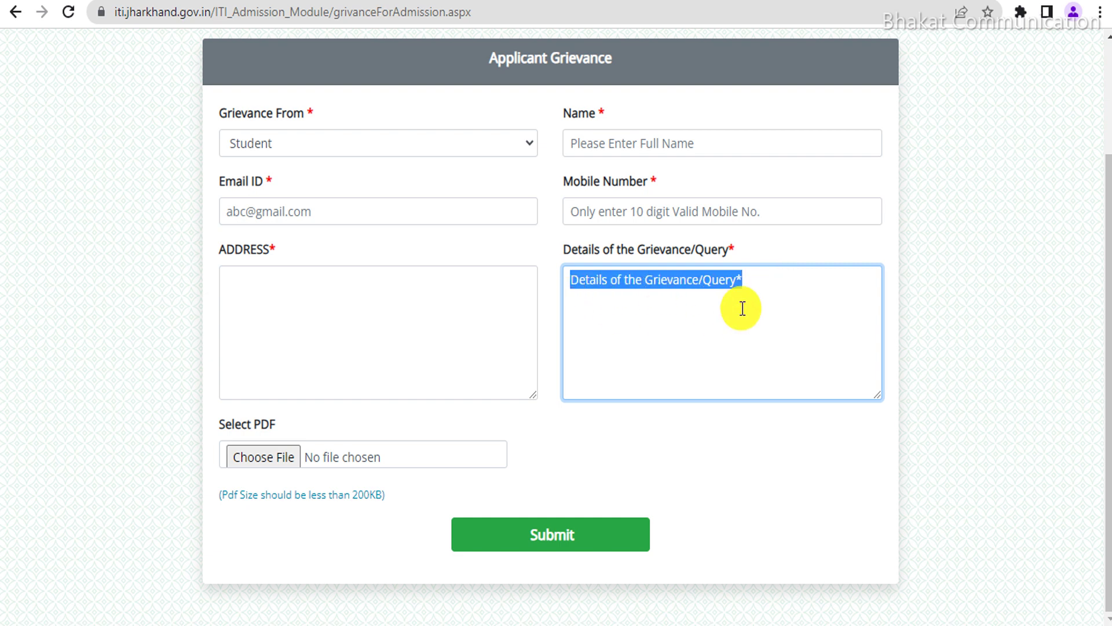
{"action": "left_click", "coordinate": [705, 303]}
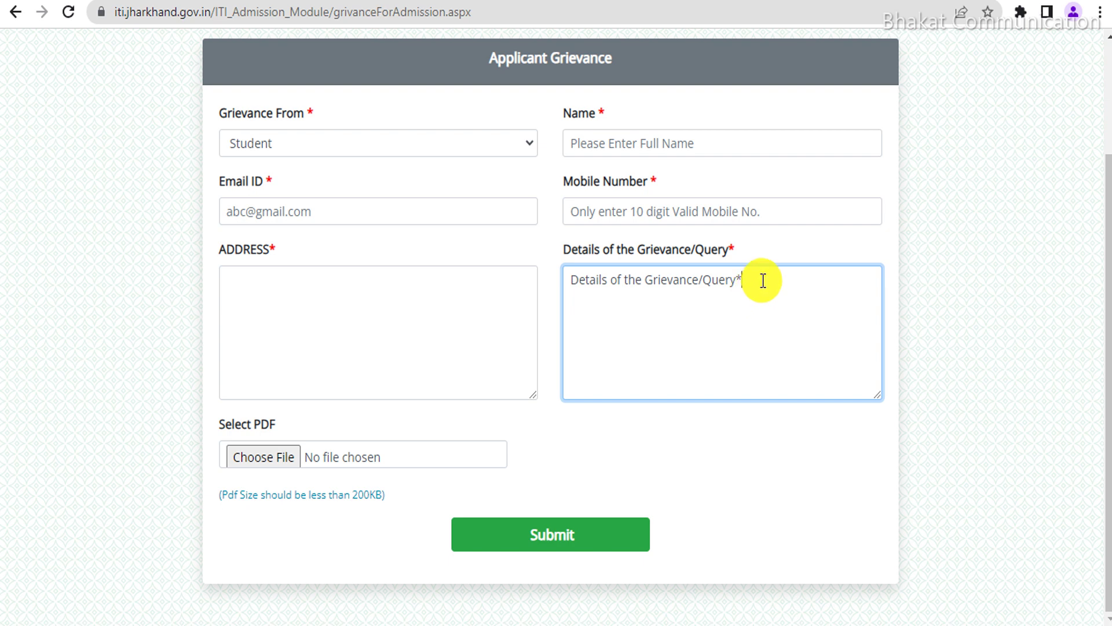
{"action": "left_click_drag", "start_coordinate": [763, 281], "coordinate": [576, 280]}
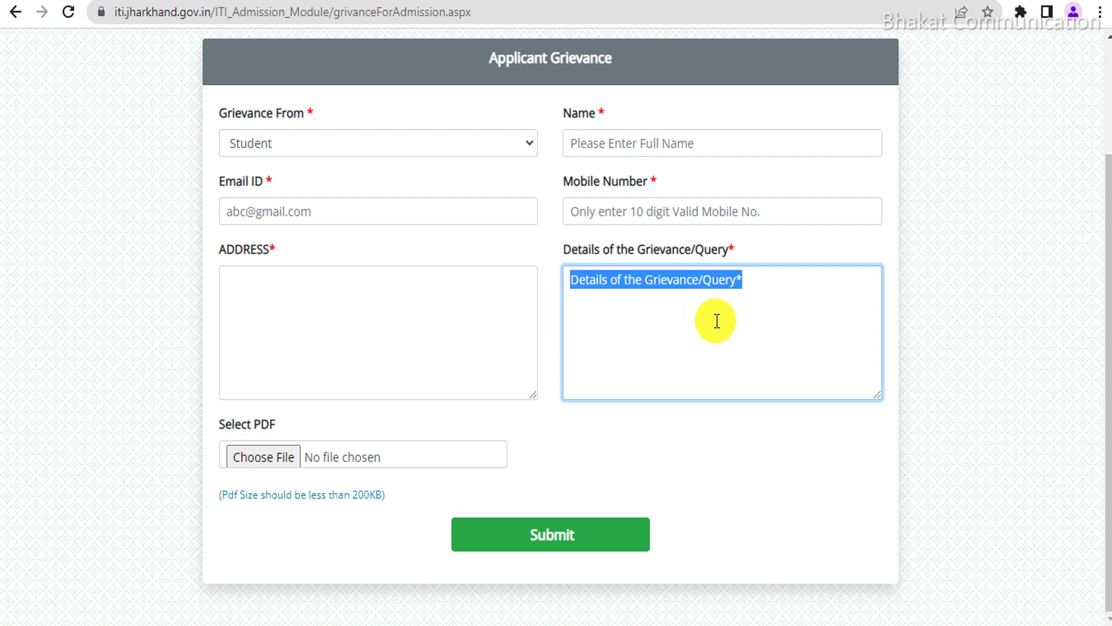
{"action": "left_click", "coordinate": [212, 421]}
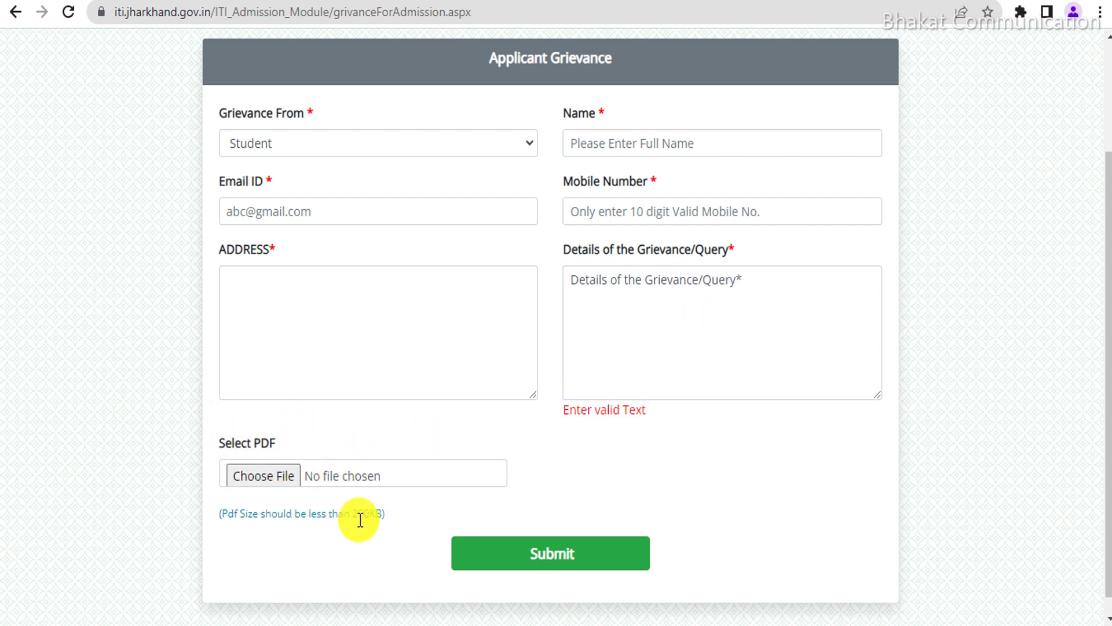
Try attaching a PDF via Choose File but cancel without selecting anything.
{"action": "left_click", "coordinate": [587, 284]}
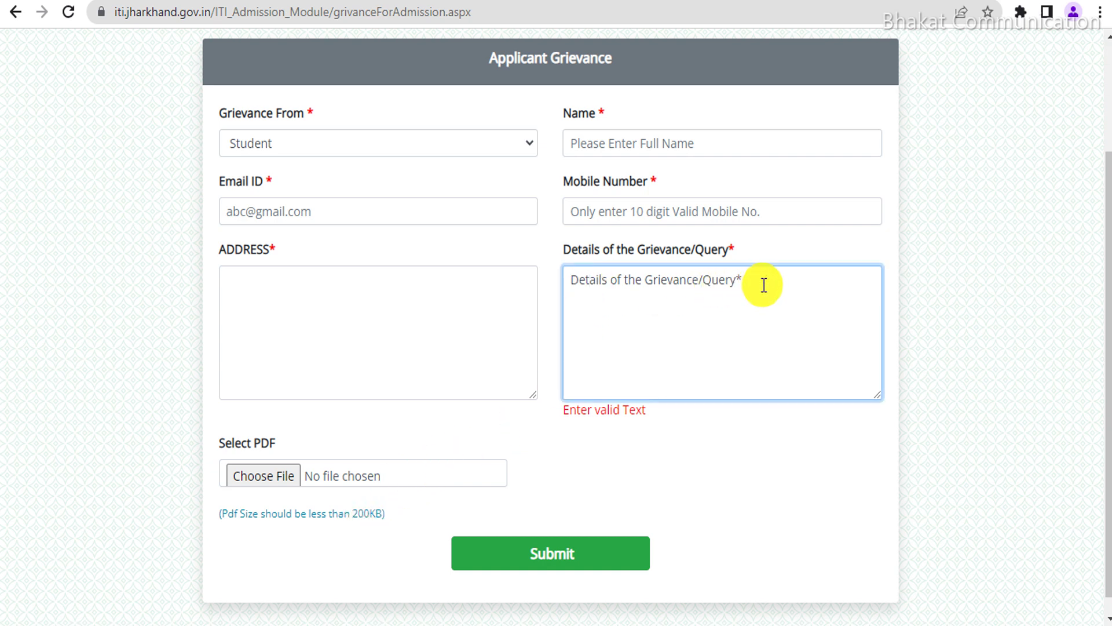
{"action": "left_click", "coordinate": [241, 475]}
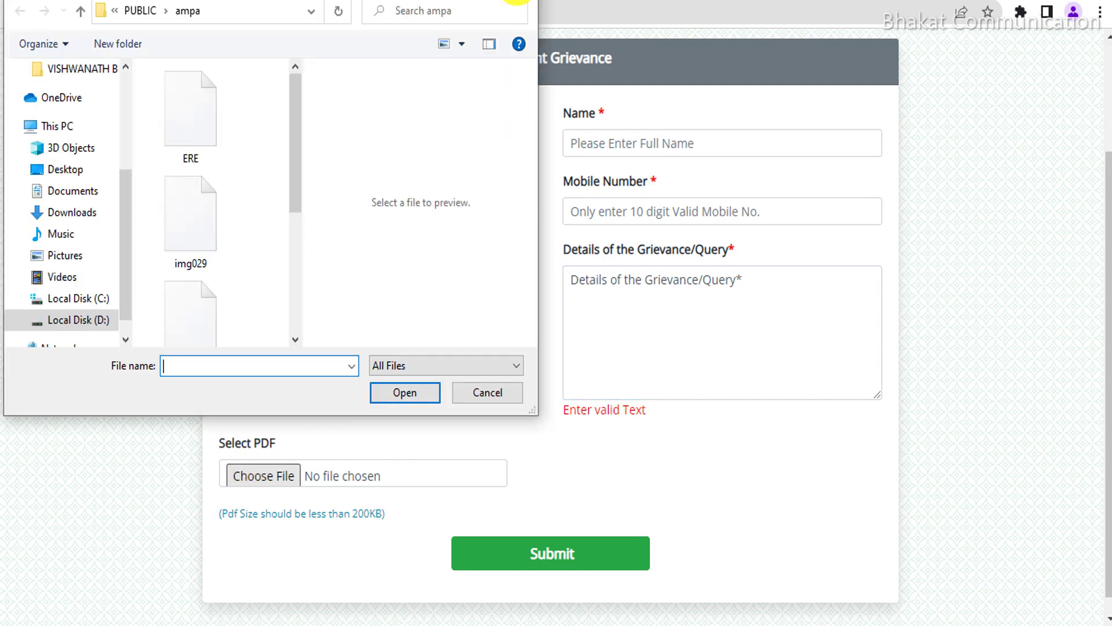
{"action": "left_click", "coordinate": [487, 391]}
{"action": "left_click", "coordinate": [662, 306]}
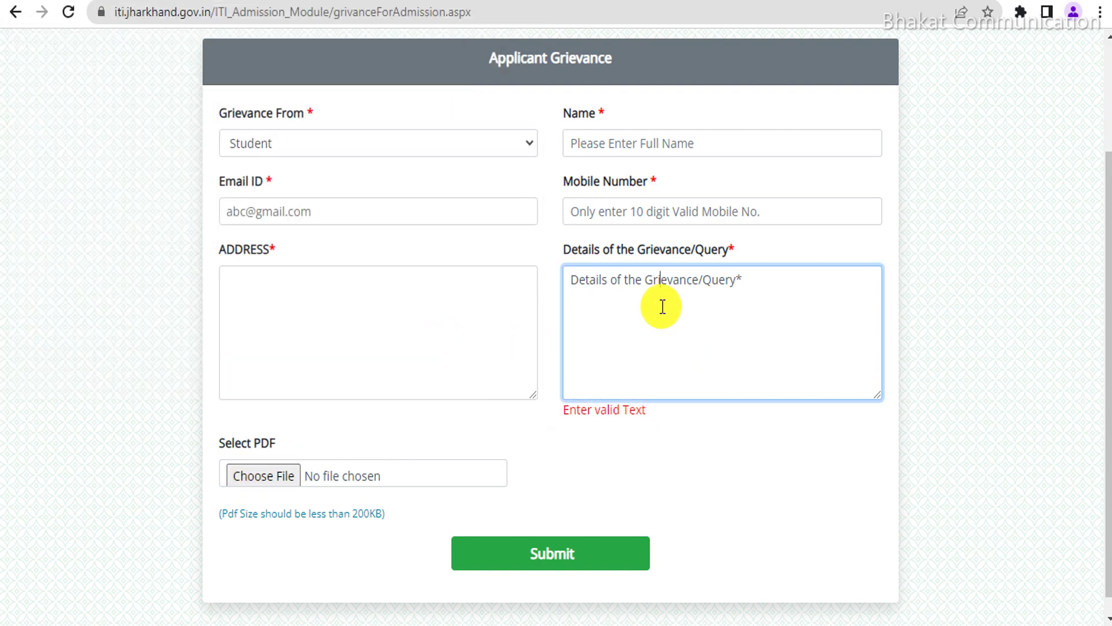
{"action": "left_click", "coordinate": [733, 488]}
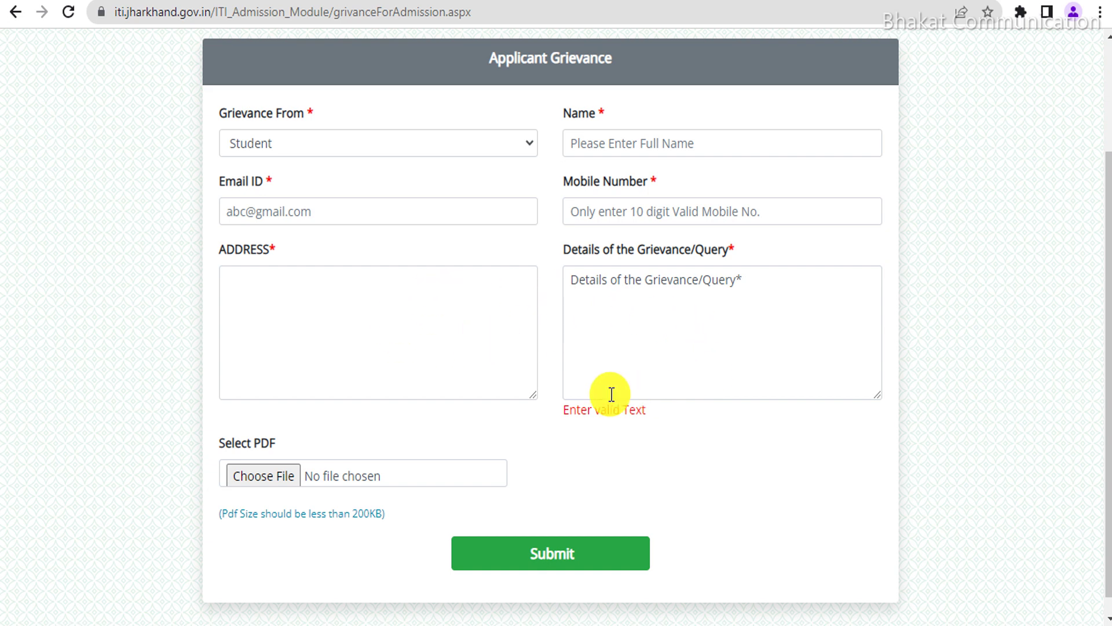
Drag the word 'ADDRESS' from its label into the address box.
{"action": "left_click", "coordinate": [392, 317]}
{"action": "left_click_drag", "start_coordinate": [219, 250], "coordinate": [270, 250]}
{"action": "left_click_drag", "start_coordinate": [262, 250], "coordinate": [286, 303]}
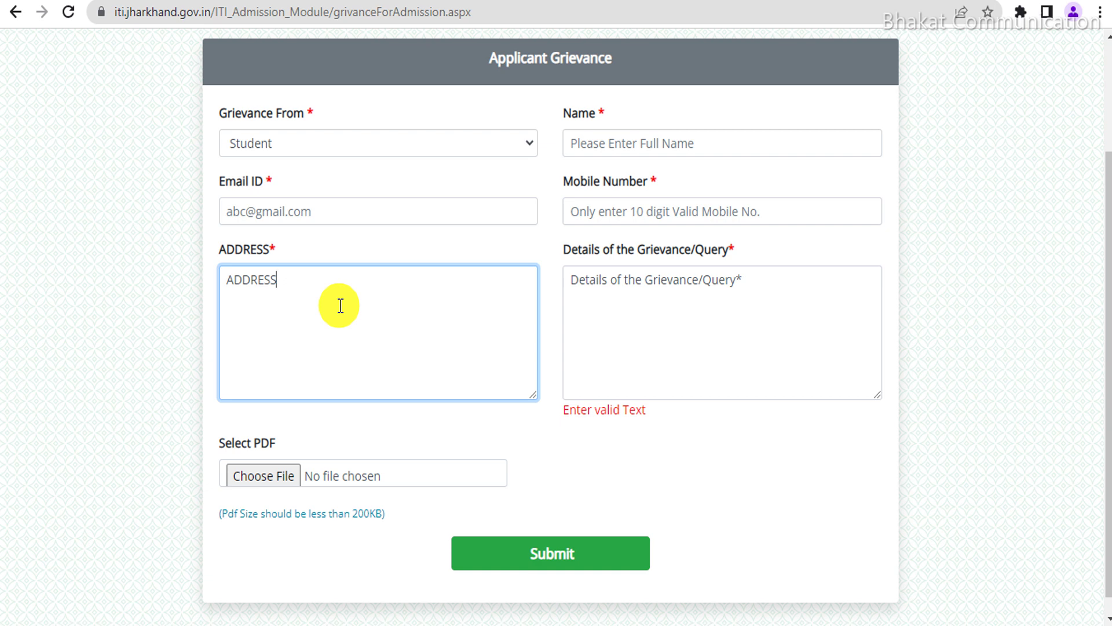
{"action": "left_click", "coordinate": [634, 282]}
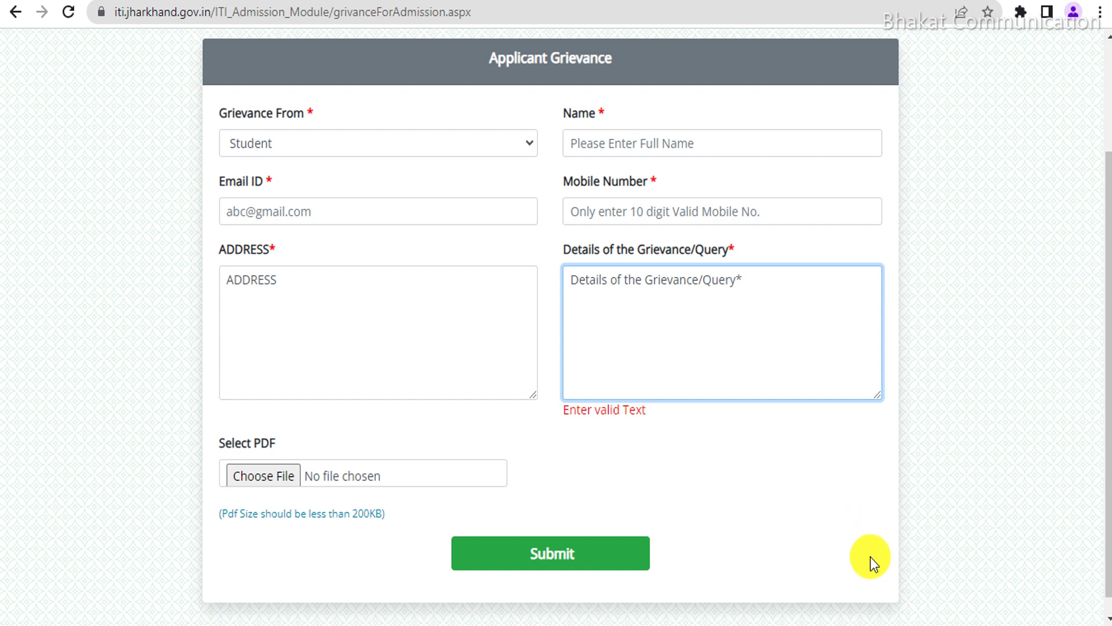
Paste the query template, then fill in the applicant's name, changed name, and old and new dates of birth.
{"action": "key", "text": "ctrl+v"}
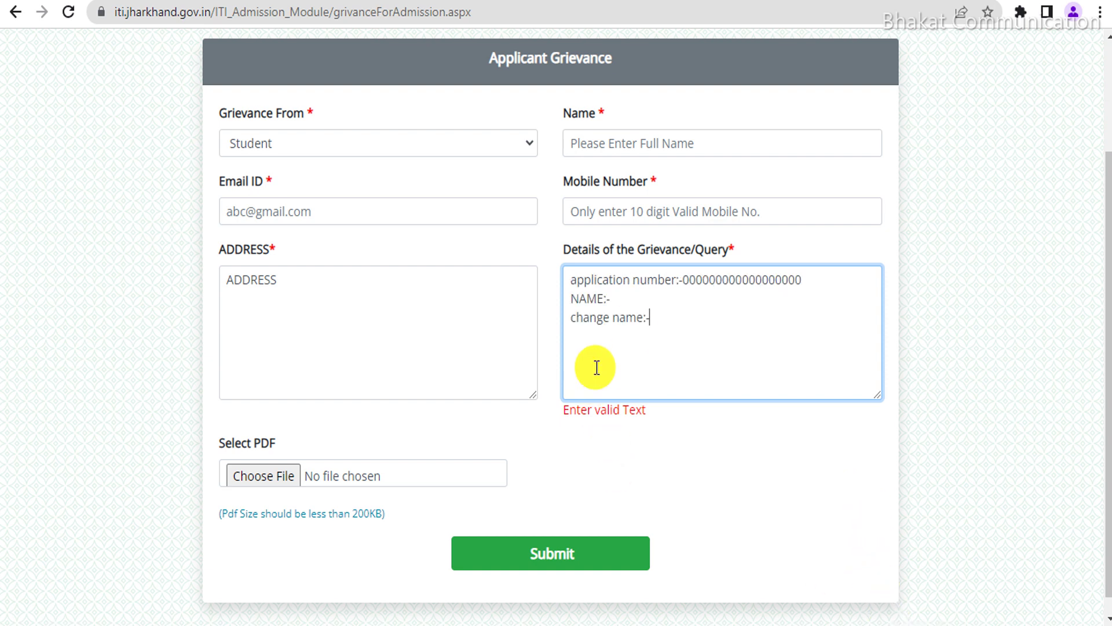
{"action": "left_click_drag", "start_coordinate": [574, 281], "coordinate": [815, 295]}
{"action": "left_click", "coordinate": [815, 295]}
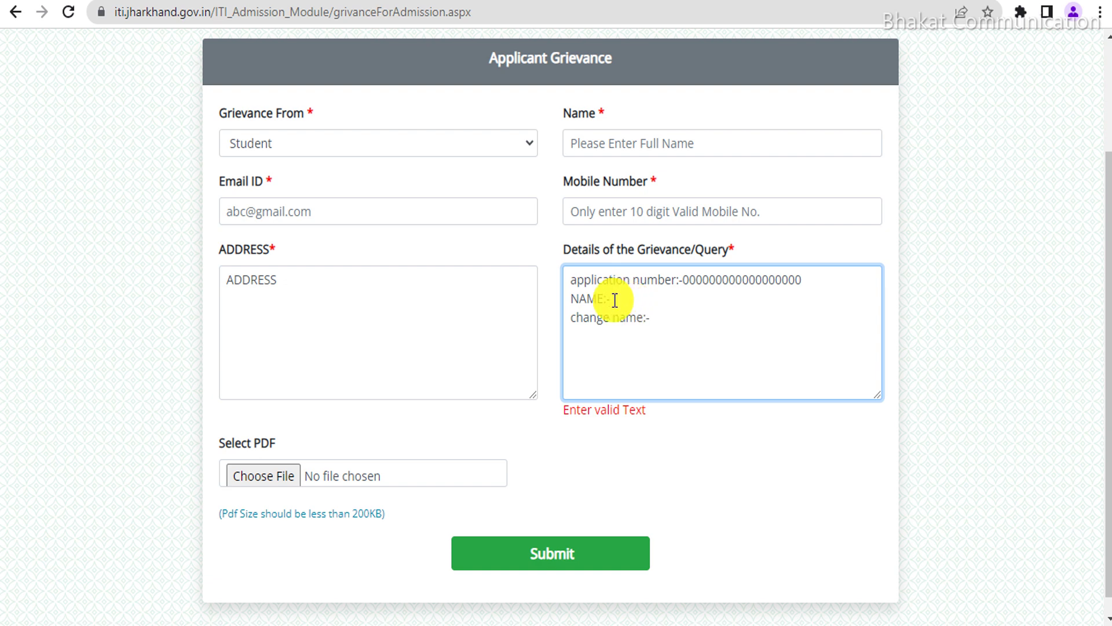
{"action": "type", "text": "jhfhgfhgf"}
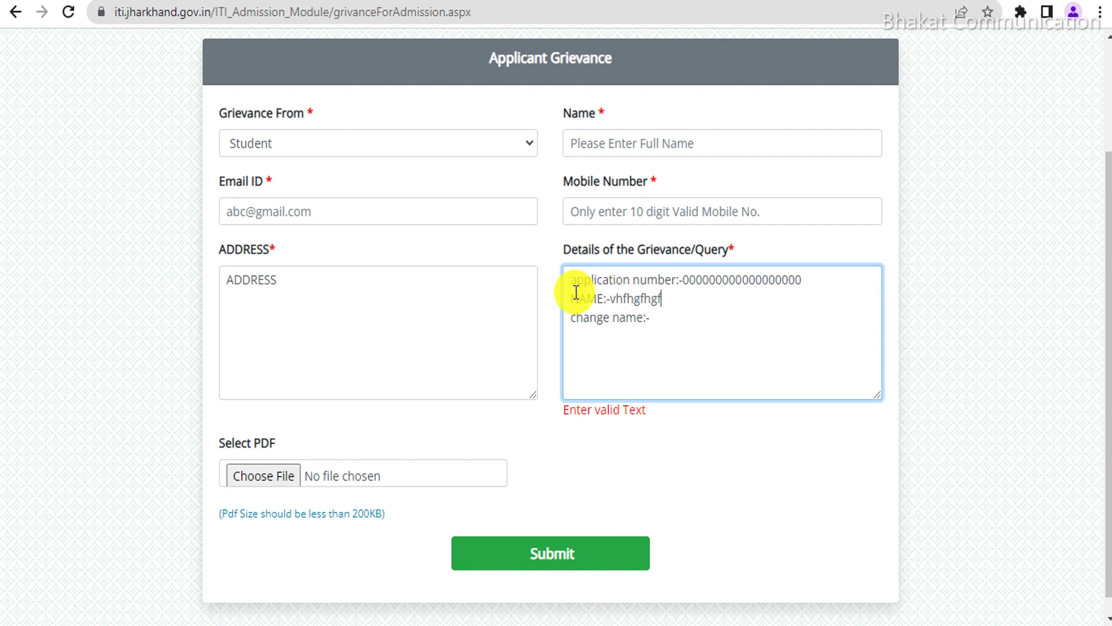
{"action": "left_click", "coordinate": [674, 323]}
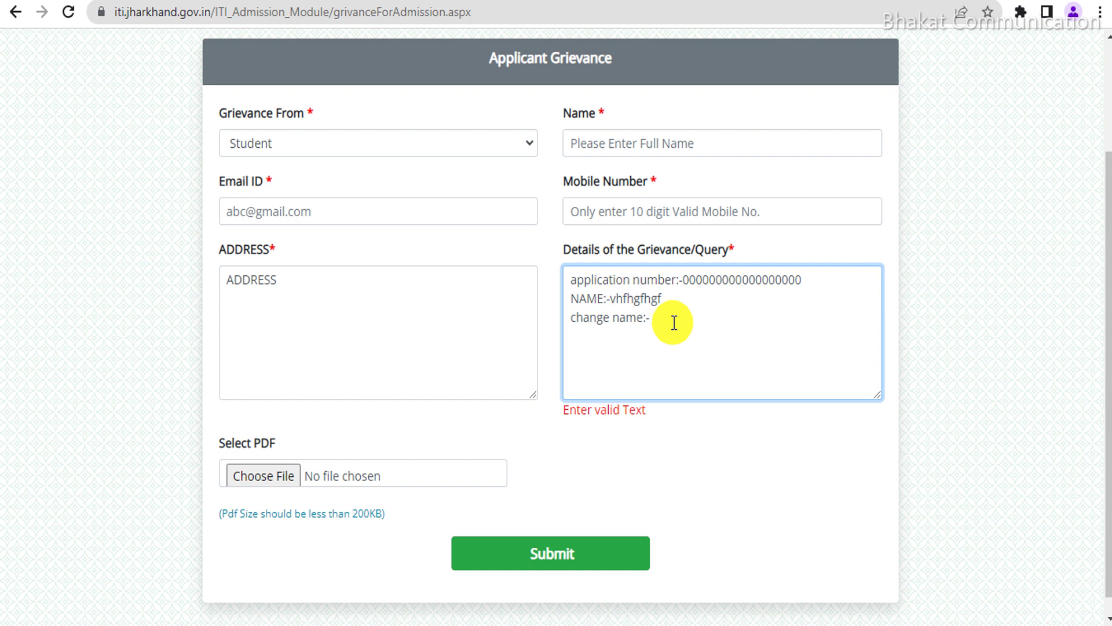
{"action": "type", "text": "jhhg"}
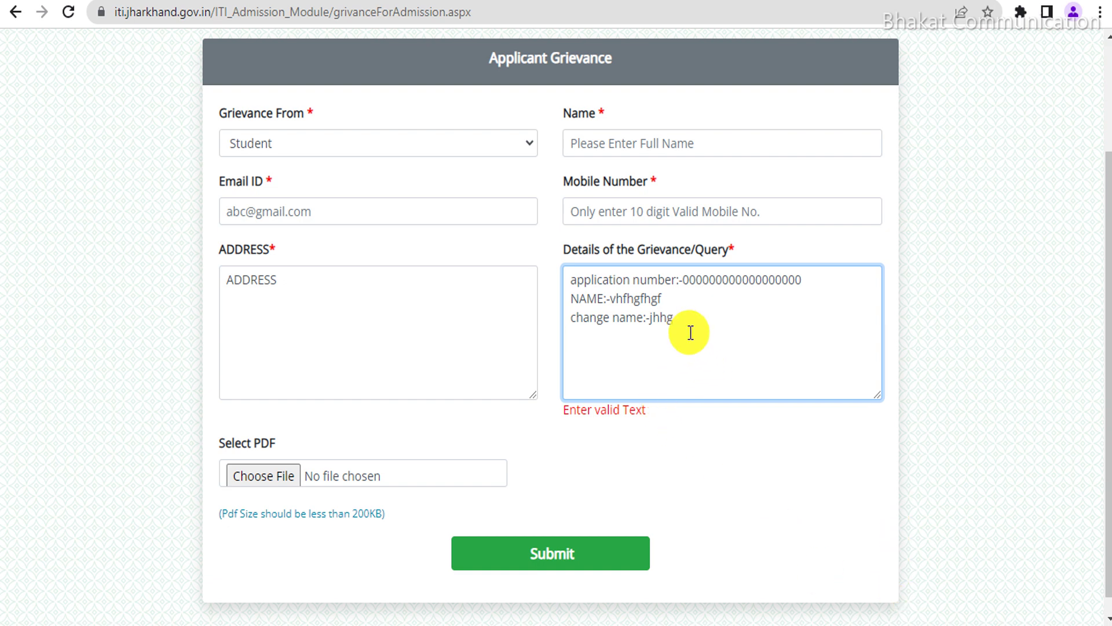
{"action": "type", "text": "d"}
{"action": "type", "text": ".o"}
{"action": "type", "text": ".b:-216216"}
{"action": "type", "text": "01"}
{"action": "type", "text": "/01"}
{"action": "type", "text": "/2002"}
{"action": "type", "text": "n"}
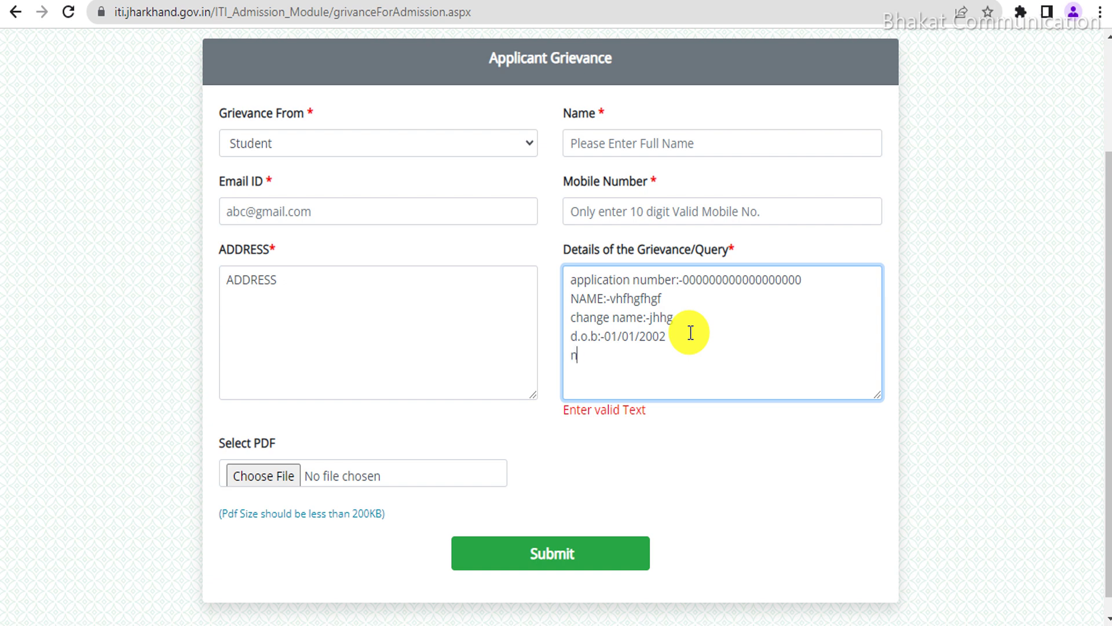
{"action": "type", "text": "ew dob:-02/02/2003"}
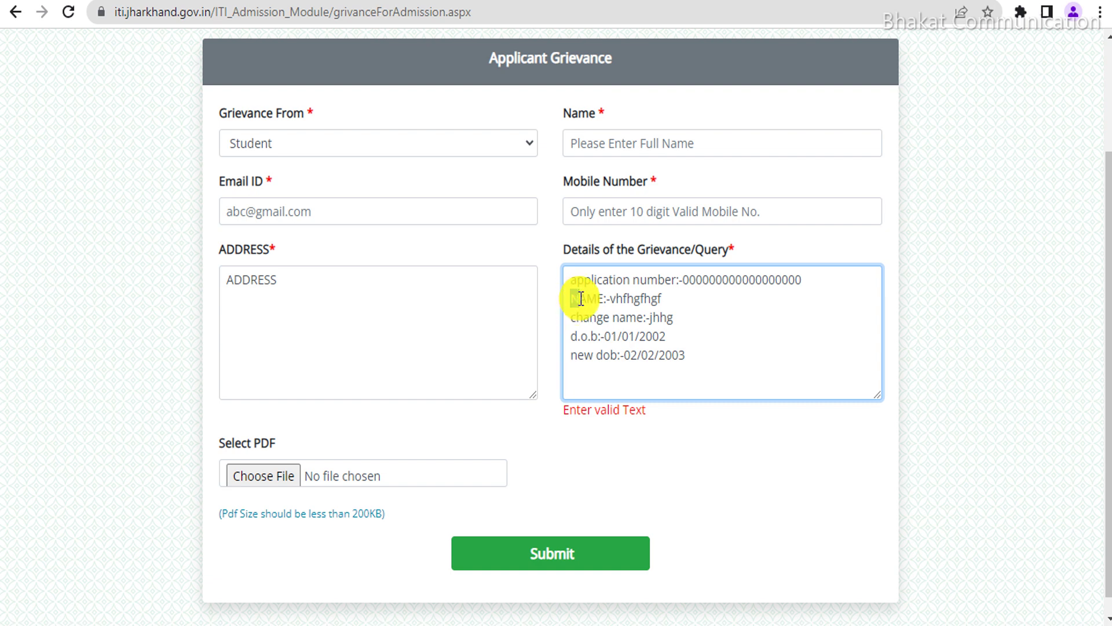
{"action": "left_click_drag", "start_coordinate": [571, 299], "coordinate": [665, 298]}
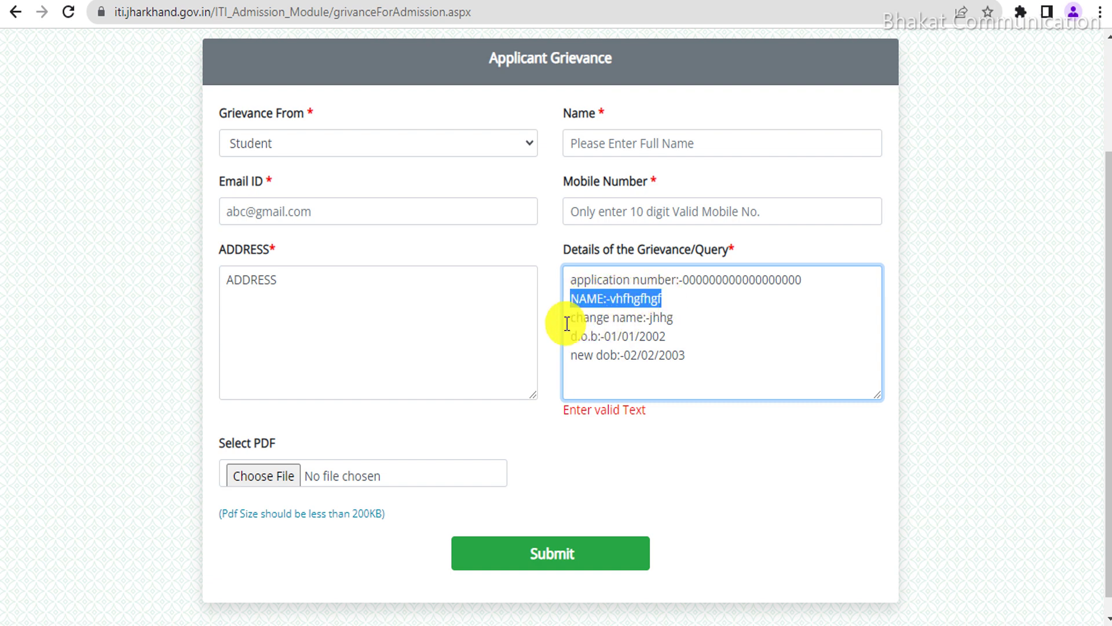
{"action": "left_click_drag", "start_coordinate": [567, 318], "coordinate": [679, 319]}
{"action": "left_click_drag", "start_coordinate": [573, 356], "coordinate": [707, 348]}
{"action": "left_click", "coordinate": [670, 330]}
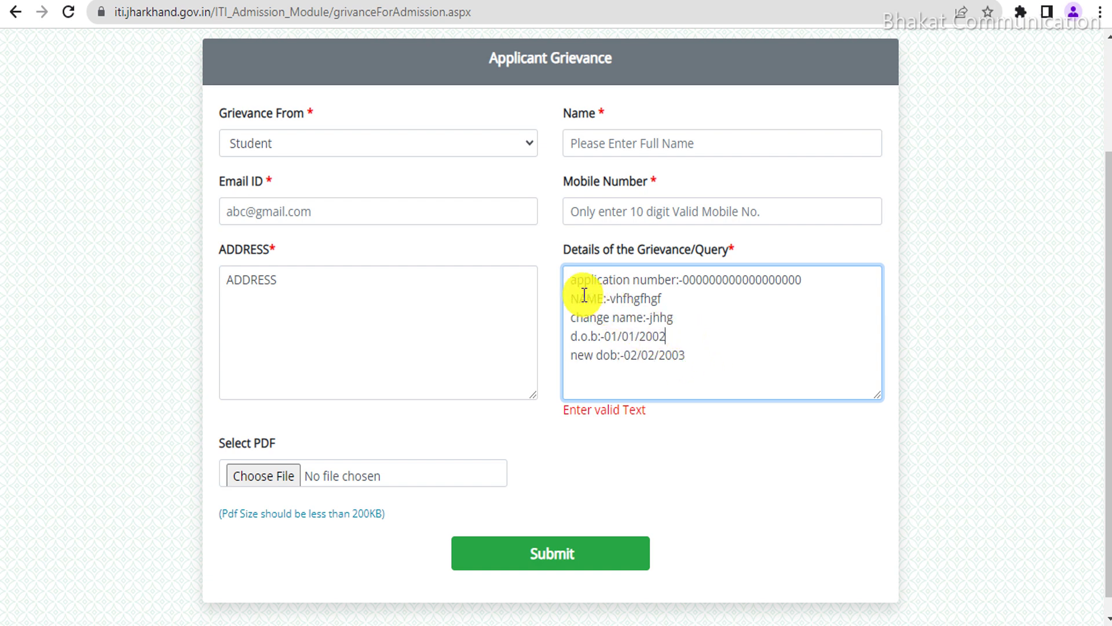
{"action": "left_click_drag", "start_coordinate": [577, 281], "coordinate": [732, 348]}
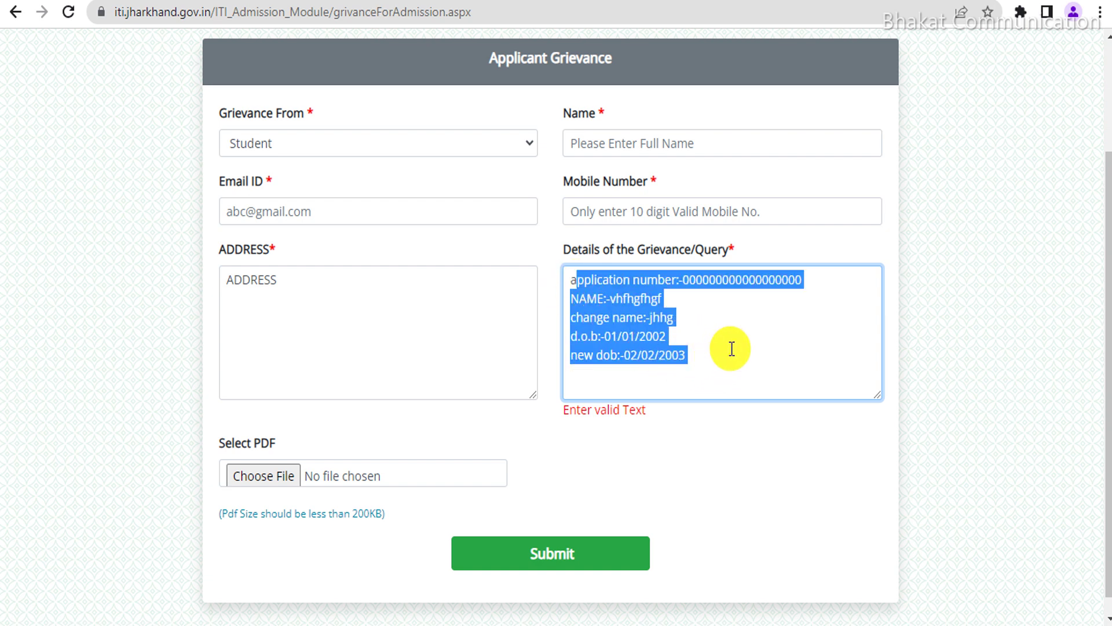
{"action": "left_click", "coordinate": [732, 350]}
{"action": "left_click_drag", "start_coordinate": [571, 284], "coordinate": [707, 370]}
{"action": "left_click", "coordinate": [738, 355]}
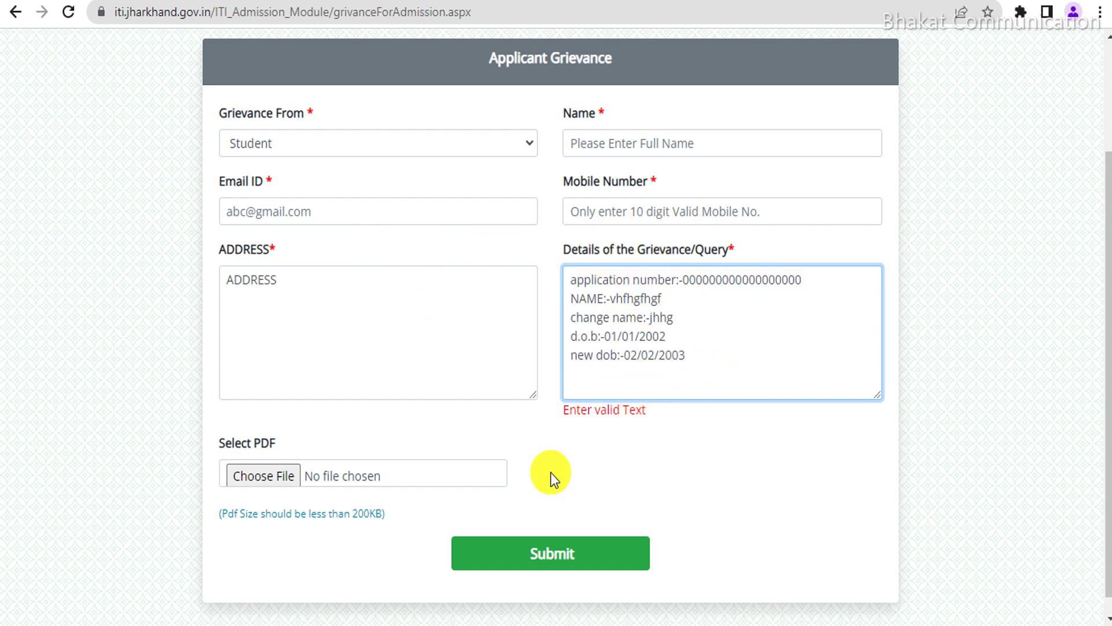
{"action": "left_click_drag", "start_coordinate": [221, 443], "coordinate": [293, 443]}
{"action": "left_click", "coordinate": [297, 456]}
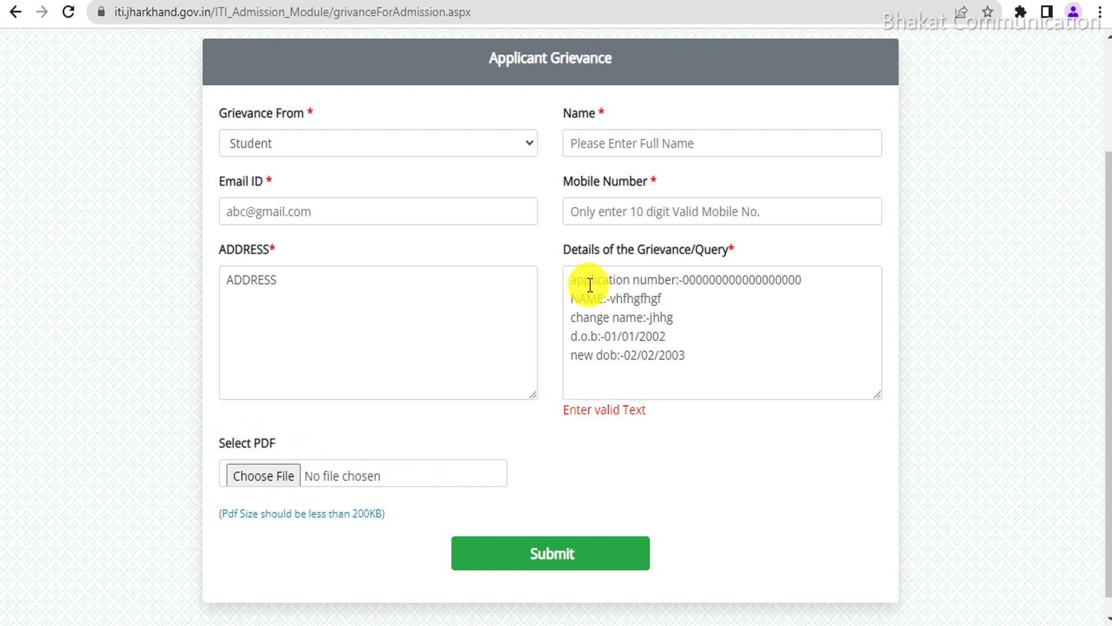
{"action": "left_click_drag", "start_coordinate": [575, 280], "coordinate": [740, 363]}
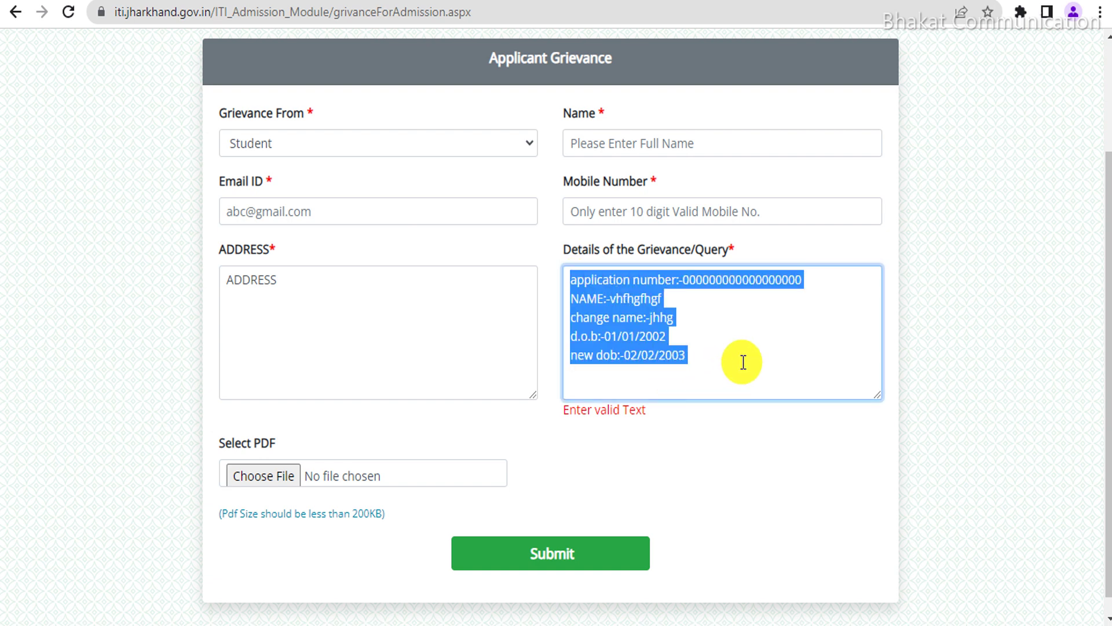
{"action": "left_click", "coordinate": [740, 363]}
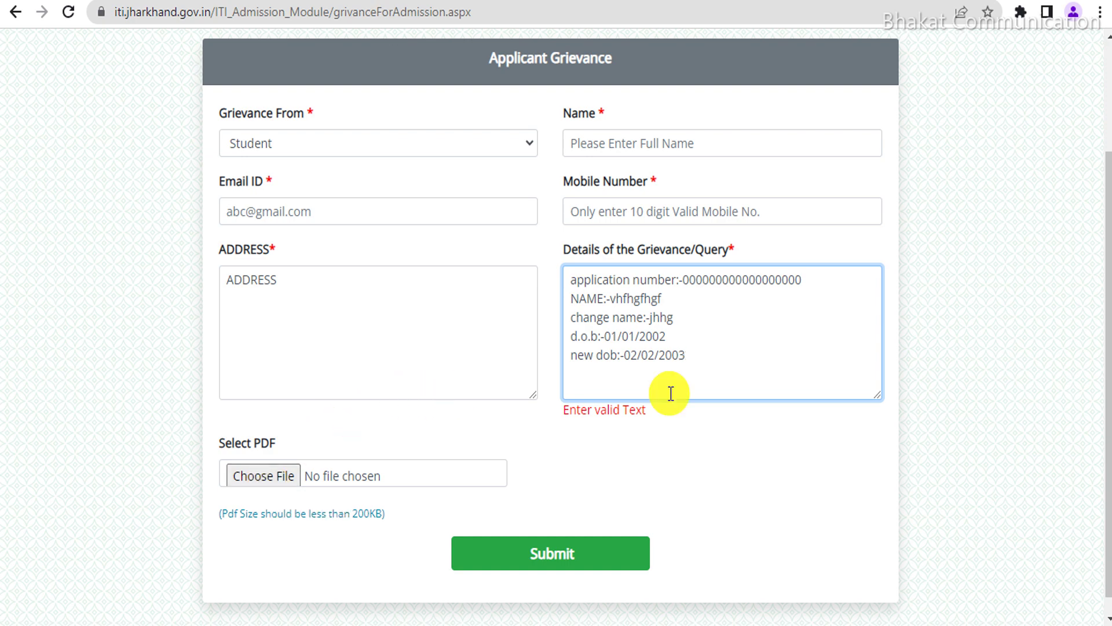
Go back to the portal home, open the Admission page, and scroll to its Instruction notes.
{"action": "scroll", "coordinate": [596, 359], "scroll_direction": "up", "scroll_amount": 2}
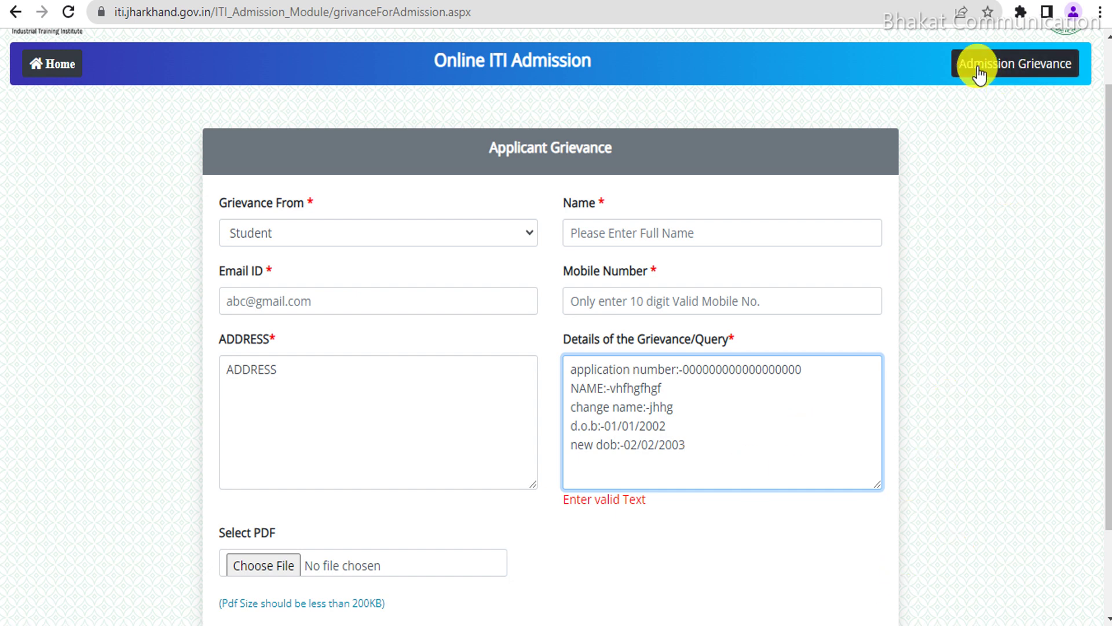
{"action": "left_click", "coordinate": [59, 70]}
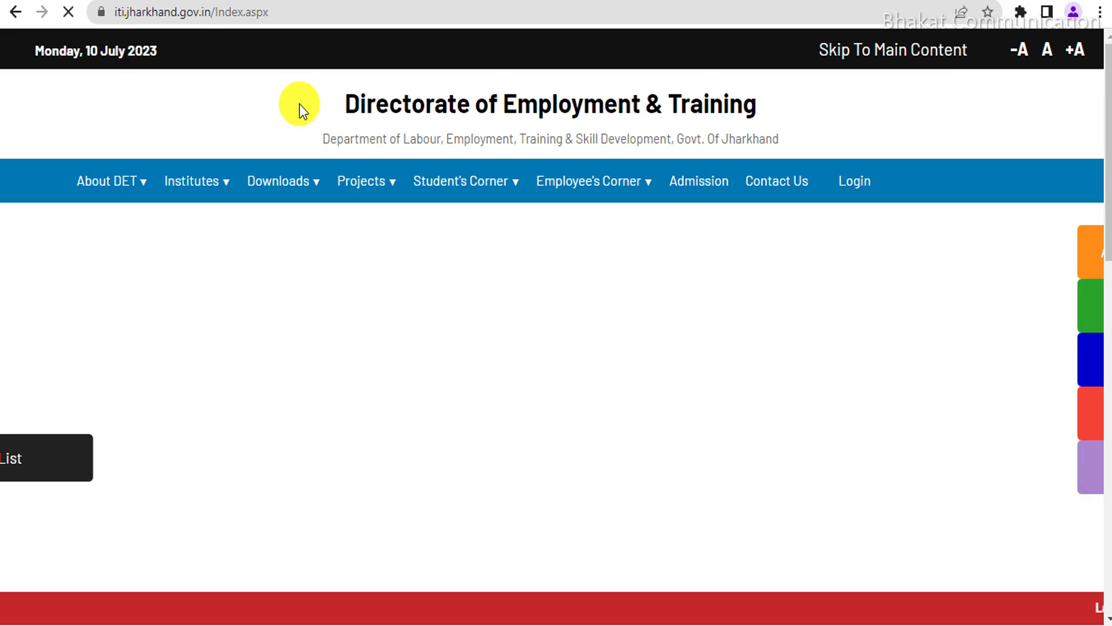
{"action": "left_click", "coordinate": [698, 184]}
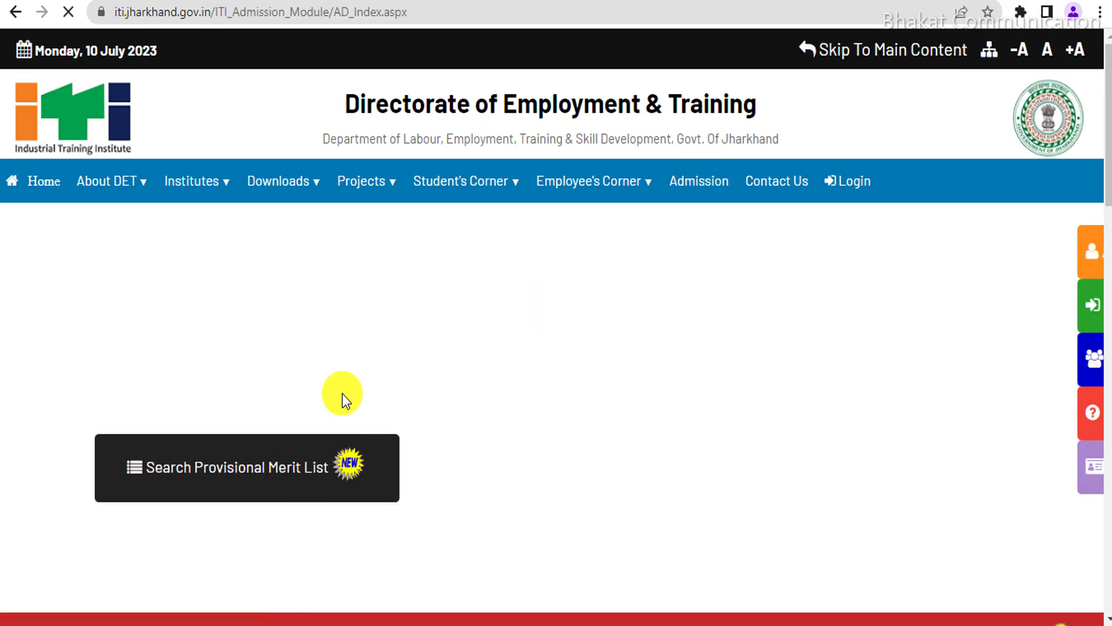
{"action": "scroll", "coordinate": [573, 400], "scroll_direction": "down", "scroll_amount": 6}
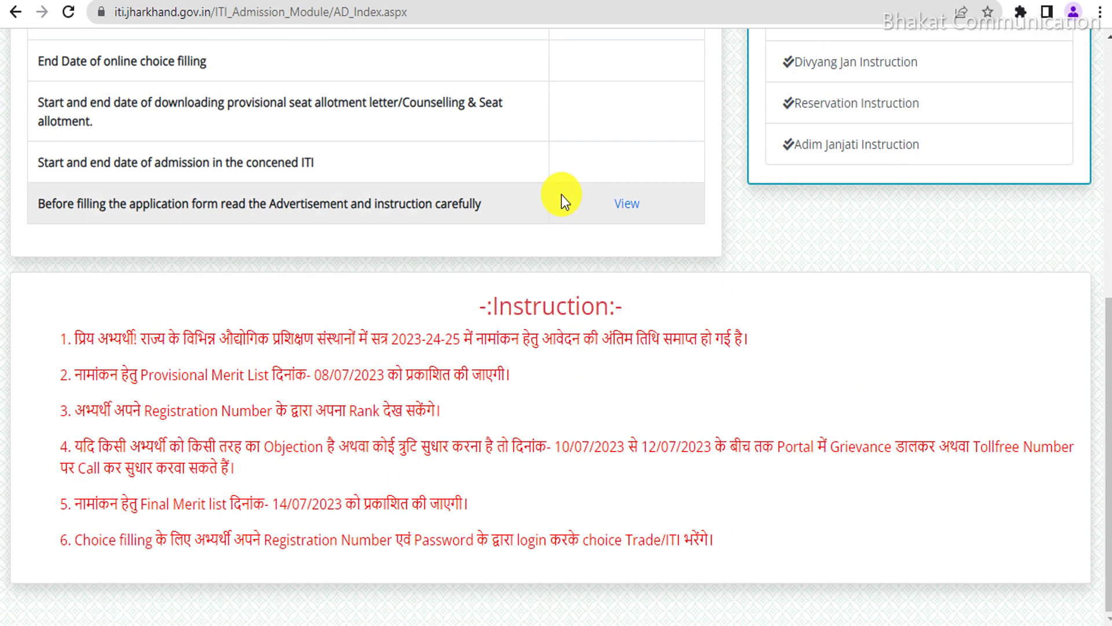
View the admission advertisement PDF, reviewing its important-dates table and helpline numbers.
{"action": "left_click", "coordinate": [628, 204]}
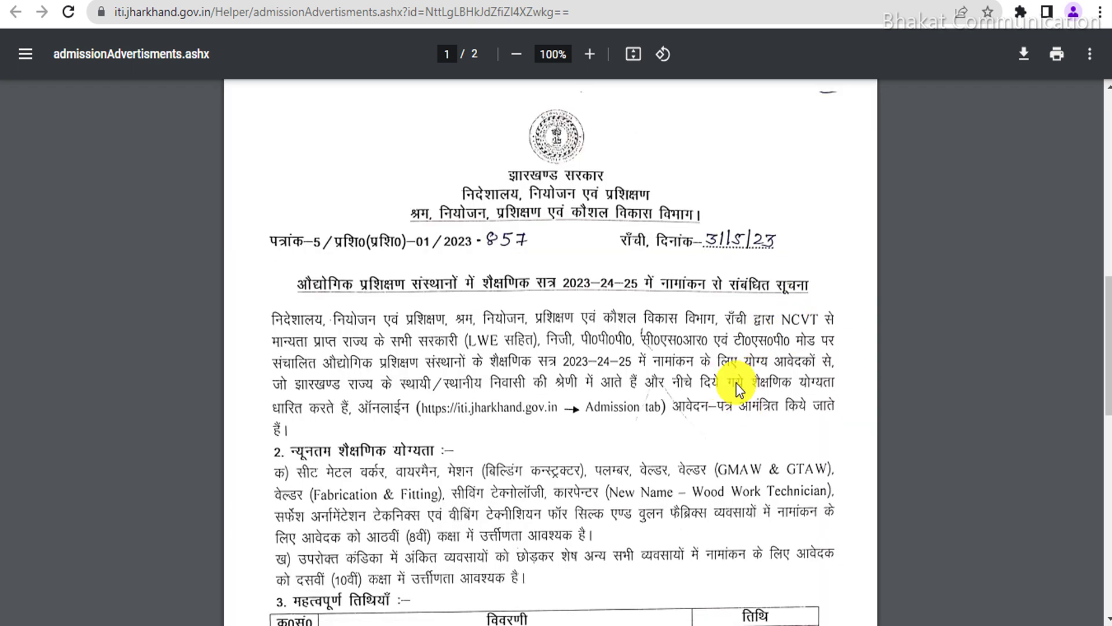
{"action": "scroll", "coordinate": [886, 603], "scroll_direction": "down", "scroll_amount": 6}
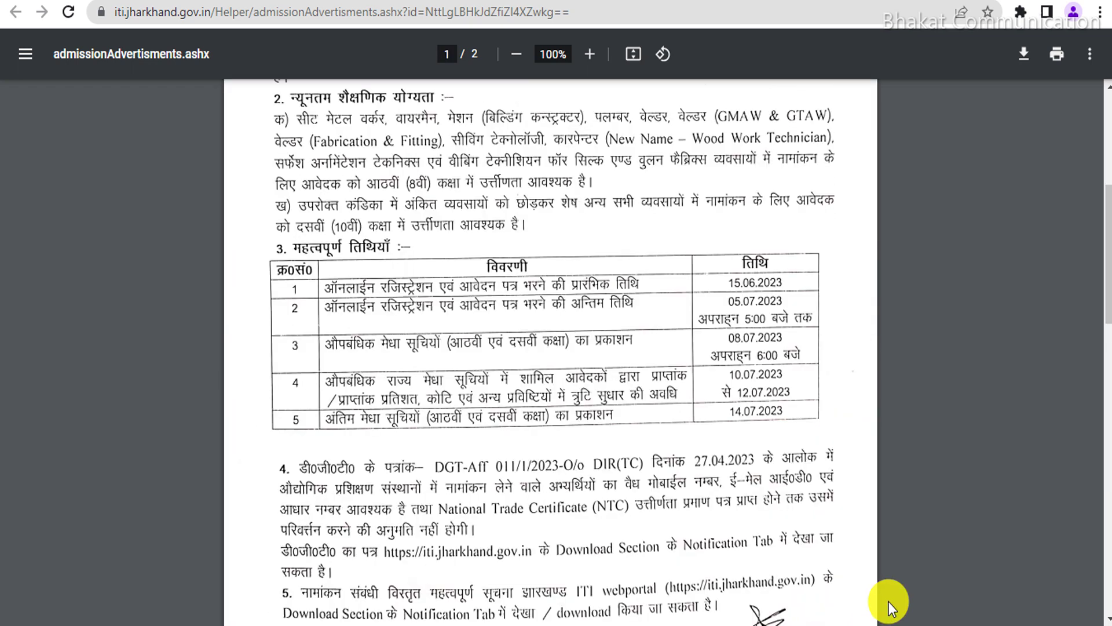
{"action": "scroll", "coordinate": [830, 385], "scroll_direction": "up", "scroll_amount": 1}
{"action": "scroll", "coordinate": [829, 384], "scroll_direction": "up", "scroll_amount": 6}
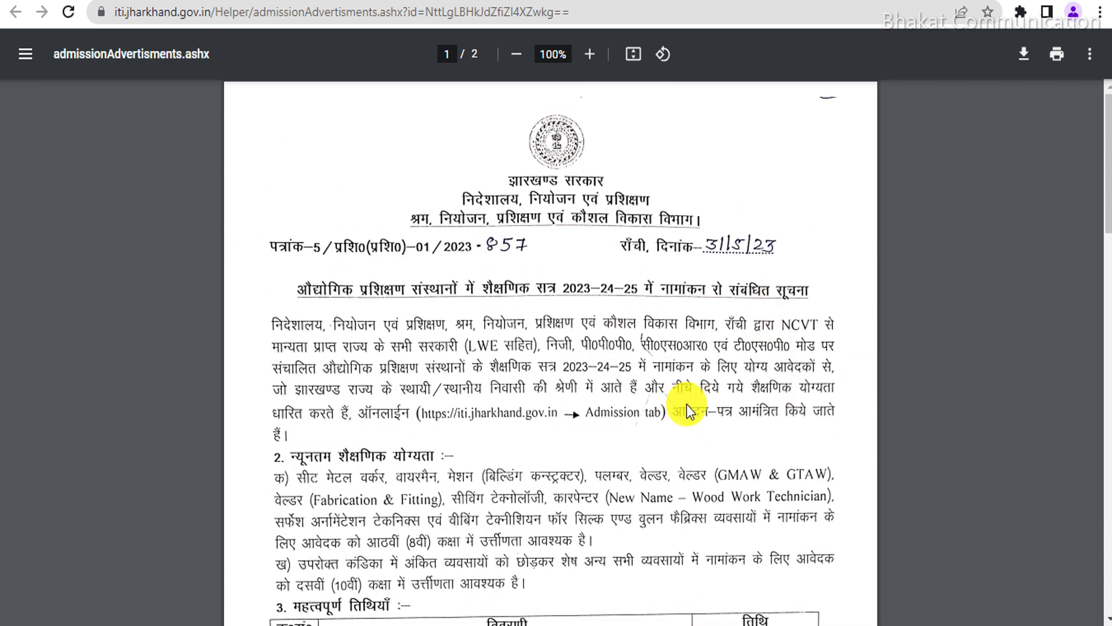
{"action": "scroll", "coordinate": [713, 411], "scroll_direction": "down", "scroll_amount": 4}
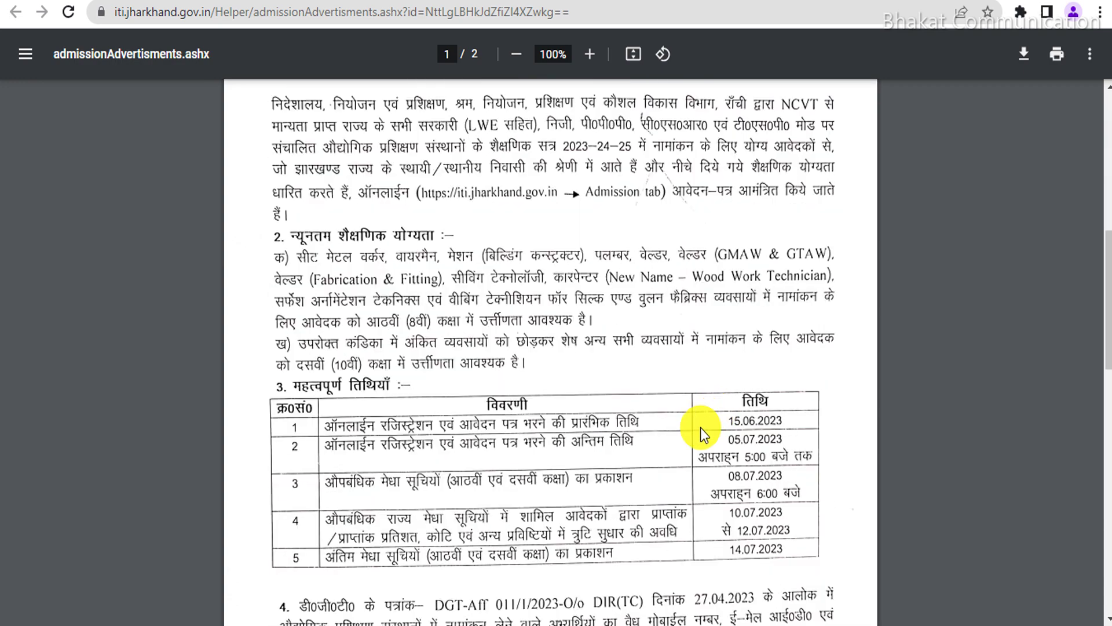
{"action": "scroll", "coordinate": [790, 427], "scroll_direction": "down", "scroll_amount": 6}
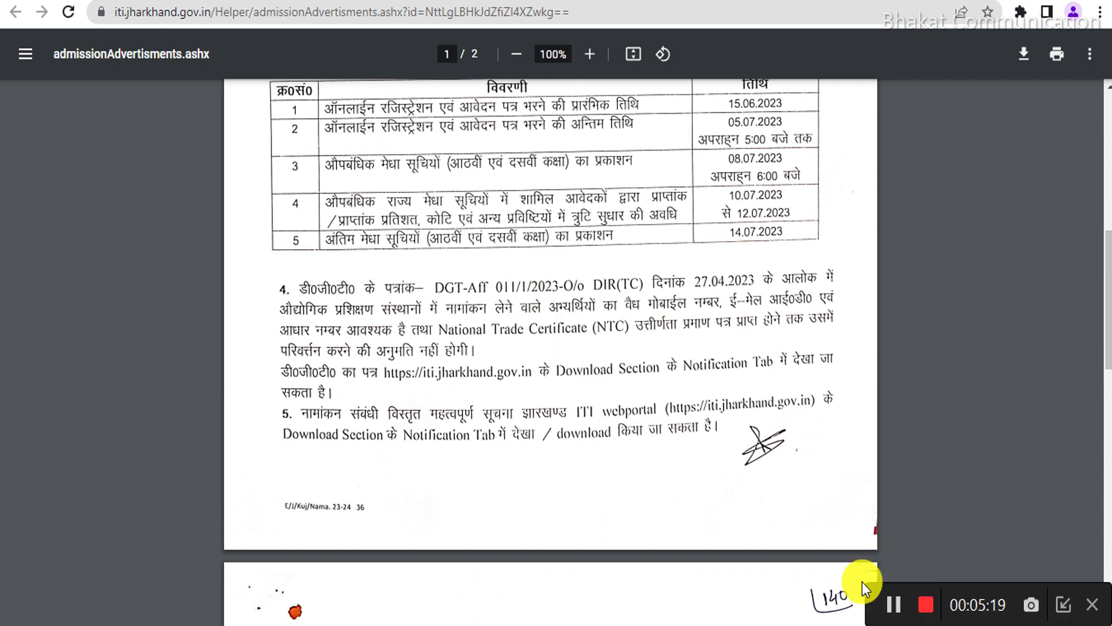
{"action": "scroll", "coordinate": [610, 244], "scroll_direction": "up", "scroll_amount": 3}
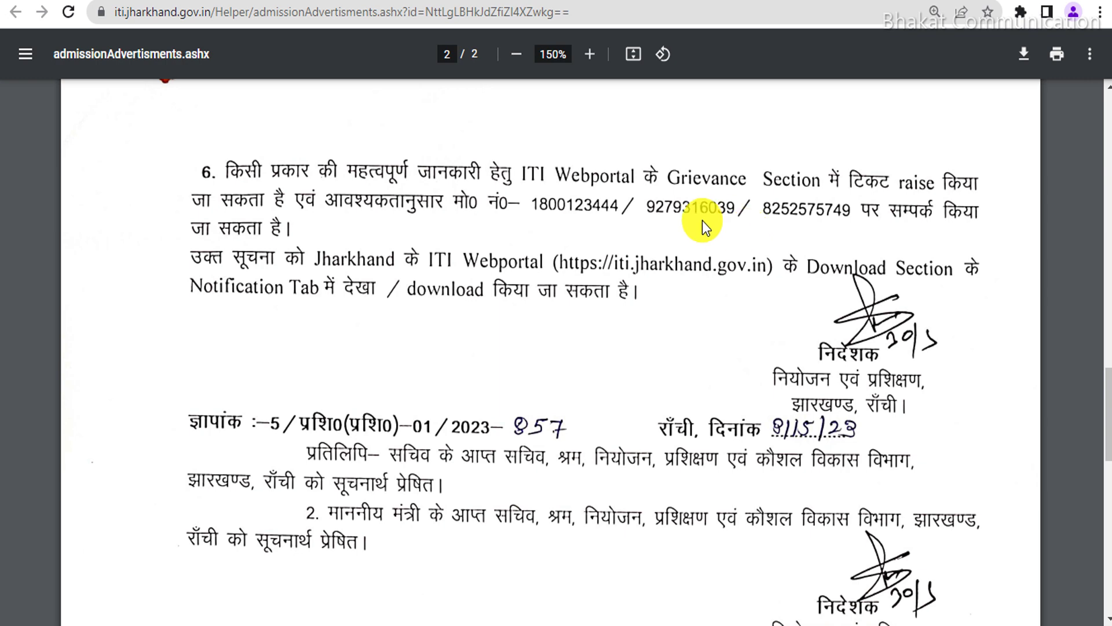
Close the PDF tab and return to the portal home page.
{"action": "key", "text": "ctrl+w"}
{"action": "scroll", "coordinate": [252, 304], "scroll_direction": "up", "scroll_amount": 10}
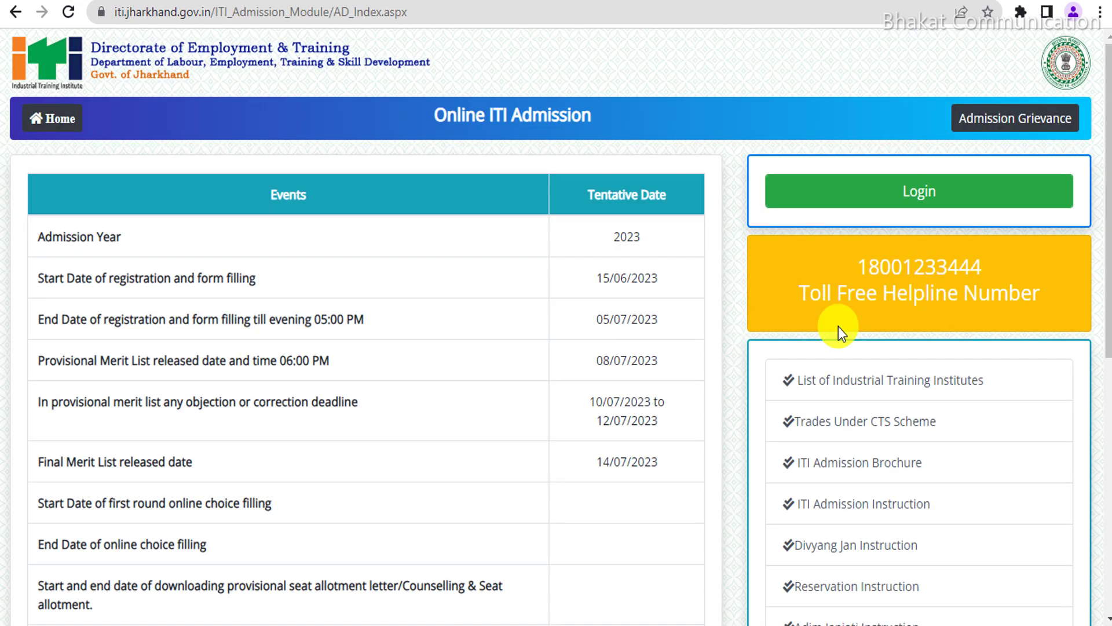
{"action": "left_click", "coordinate": [40, 124]}
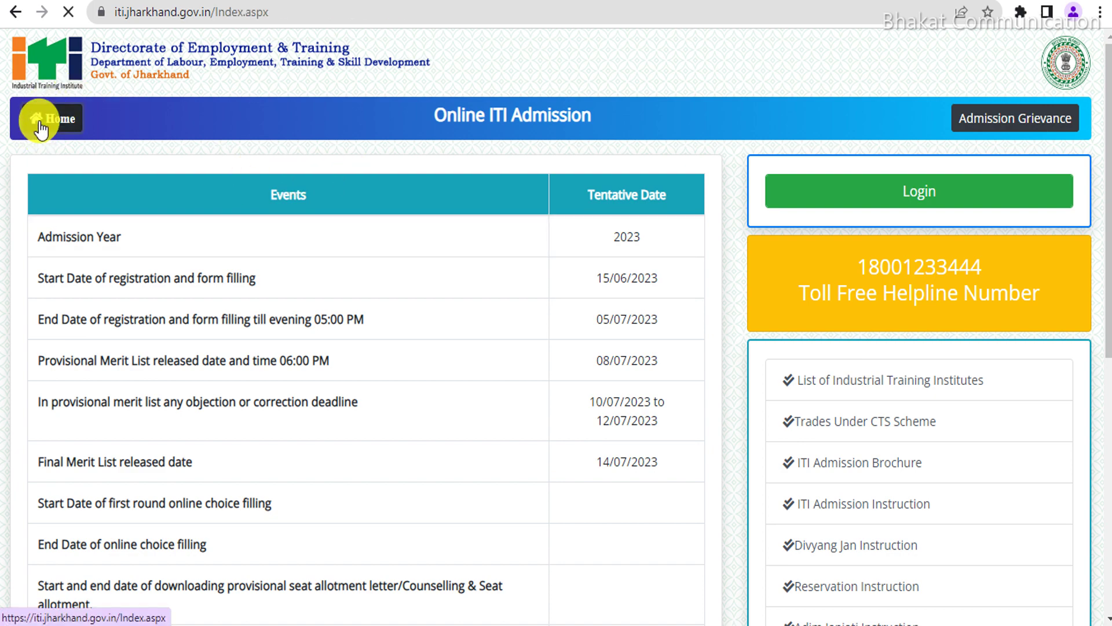